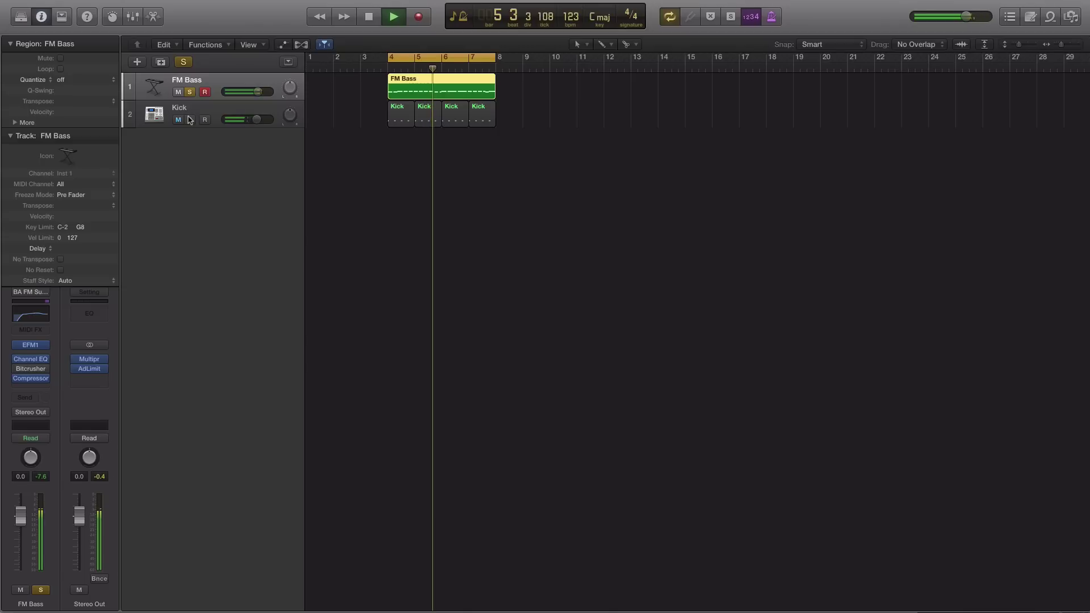
Step: Solo the Kick track alongside FM Bass, listen to the two together, and stop playback
{"action": "left_click", "coordinate": [189, 119]}
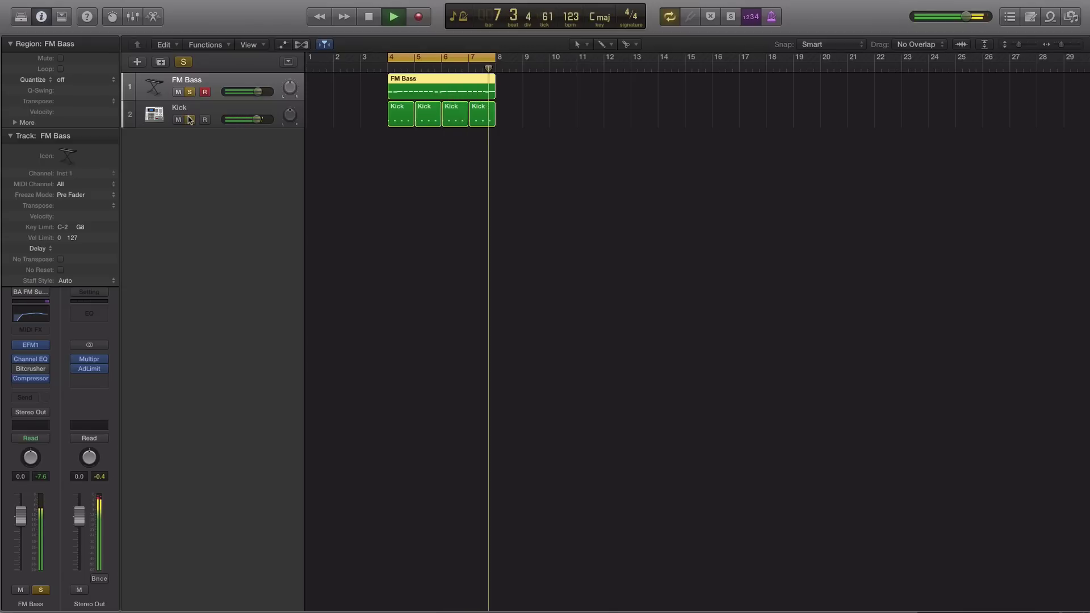
{"action": "key", "text": "space"}
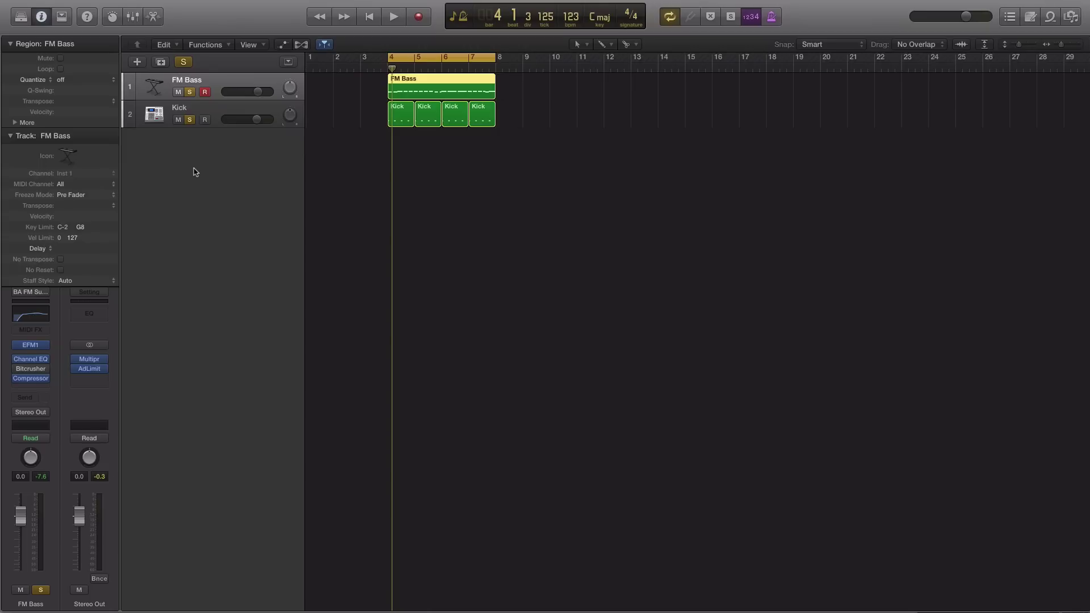
Step: Add a new software instrument track below Kick and load the stereo EFM1 FM synth on it
{"action": "double_click", "coordinate": [214, 162]}
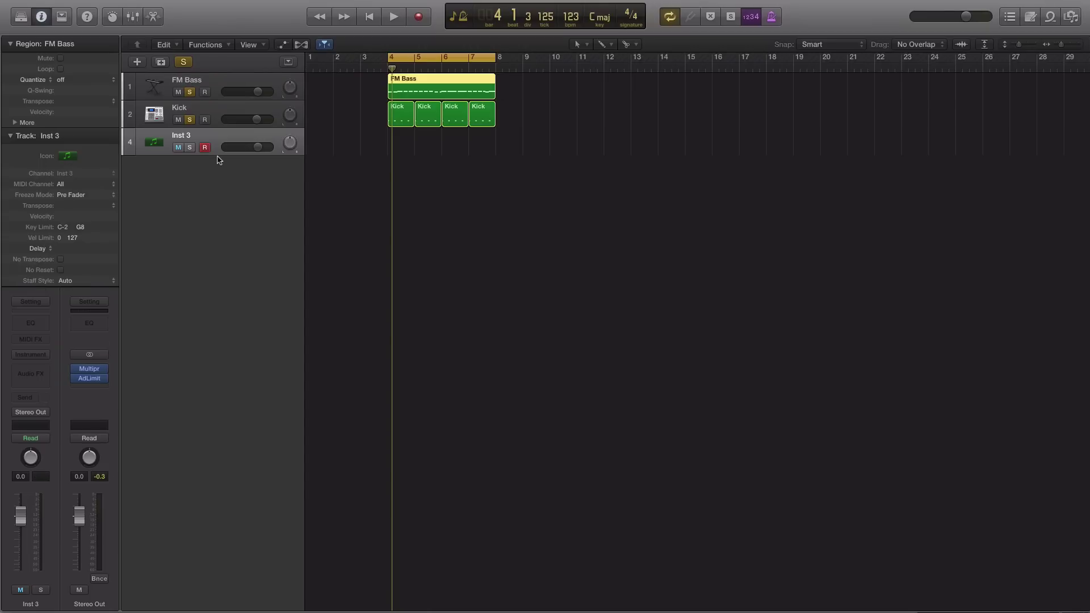
{"action": "left_click", "coordinate": [45, 357]}
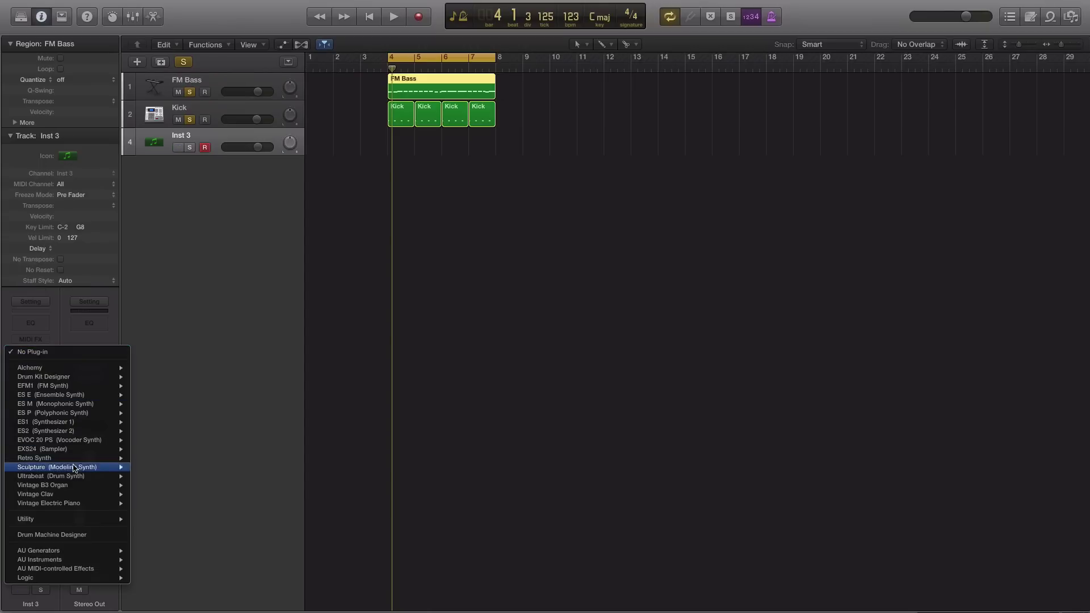
{"action": "mouse_move", "coordinate": [46, 388]}
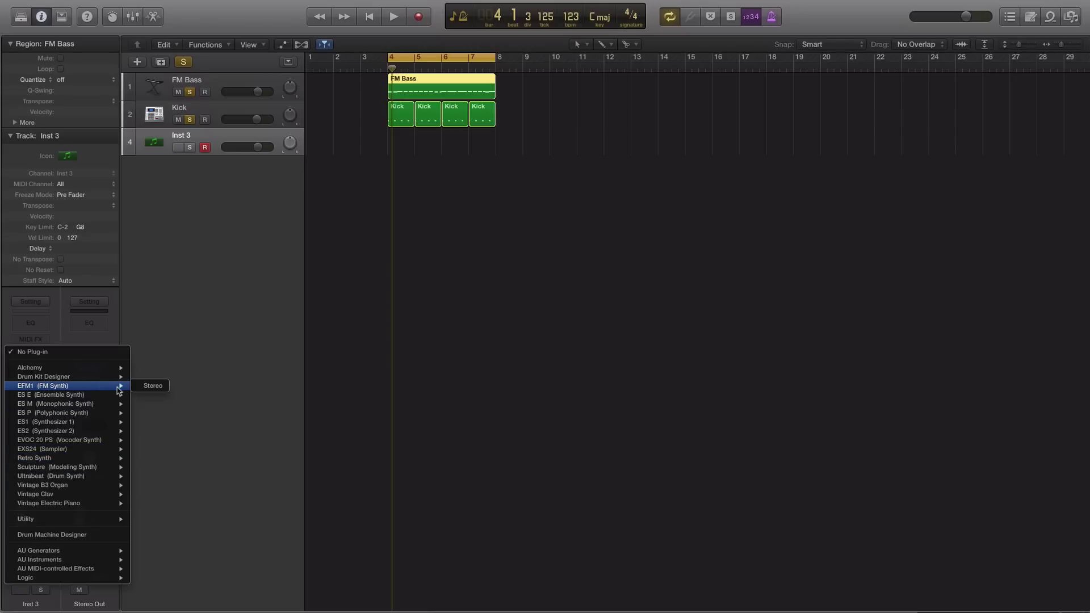
{"action": "left_click", "coordinate": [151, 386]}
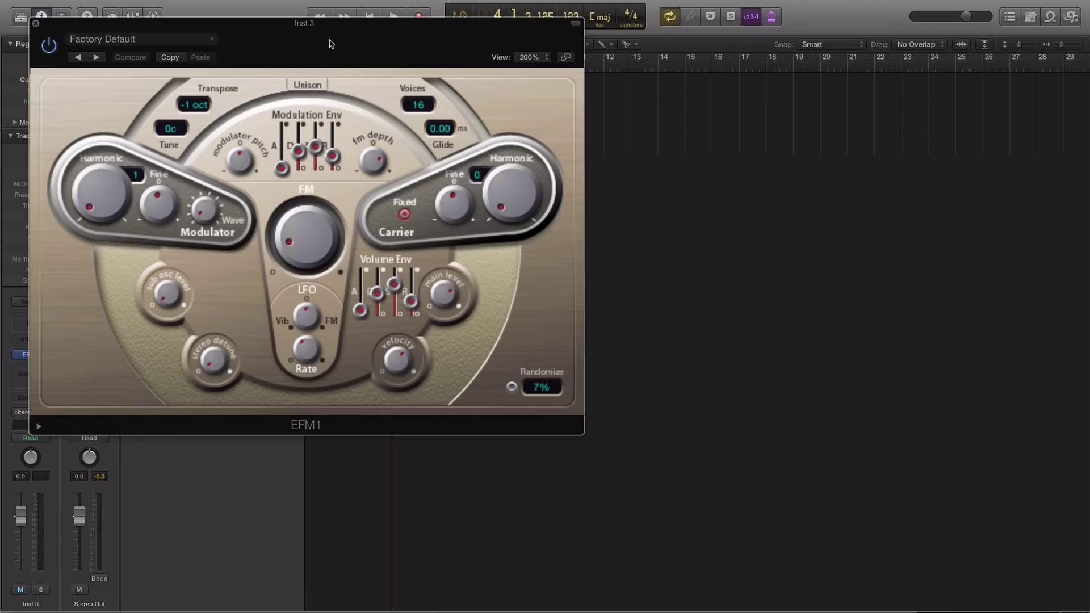
{"action": "left_click_drag", "start_coordinate": [331, 43], "coordinate": [669, 175]}
Step: Copy the FM Bass region to the Inst 3 track, solo only that track, and audition it
{"action": "left_click_drag", "start_coordinate": [439, 87], "coordinate": [451, 140]}
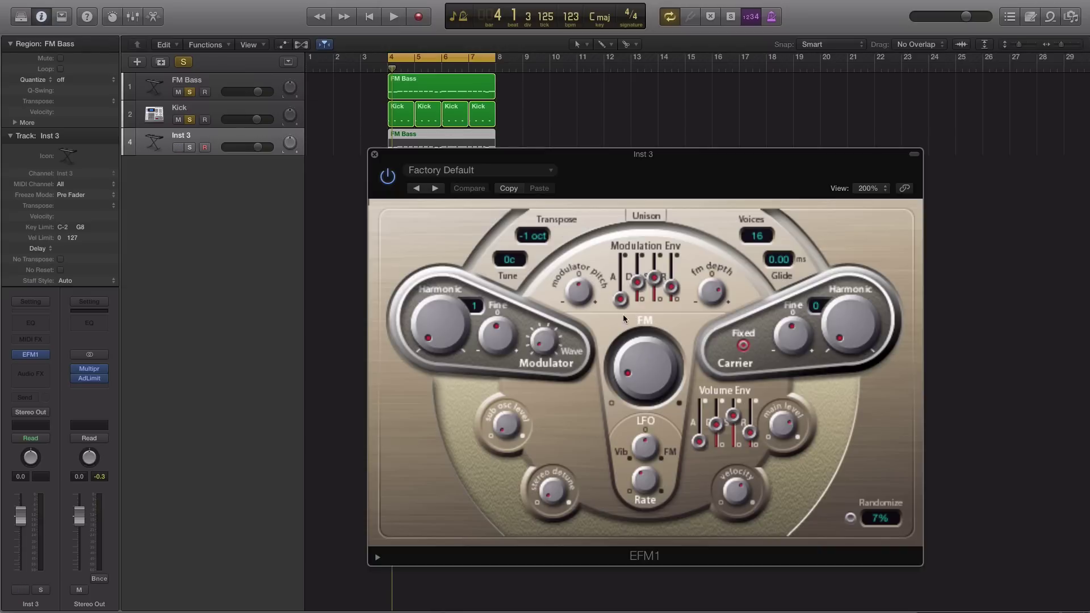
{"action": "left_click", "coordinate": [190, 92]}
{"action": "left_click", "coordinate": [190, 147]}
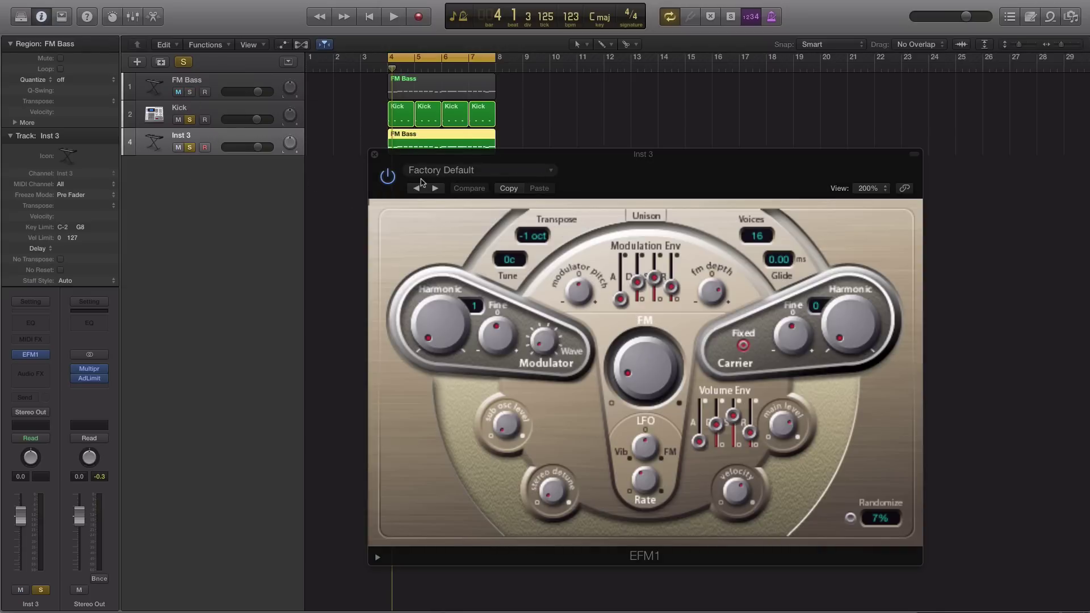
{"action": "key", "text": "space"}
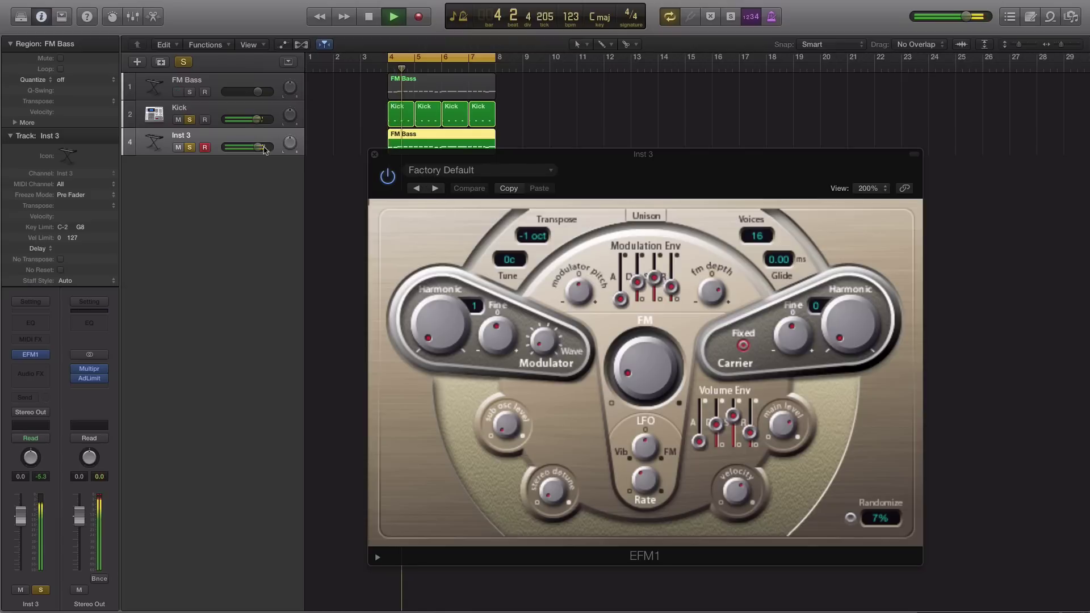
{"action": "left_click", "coordinate": [189, 119]}
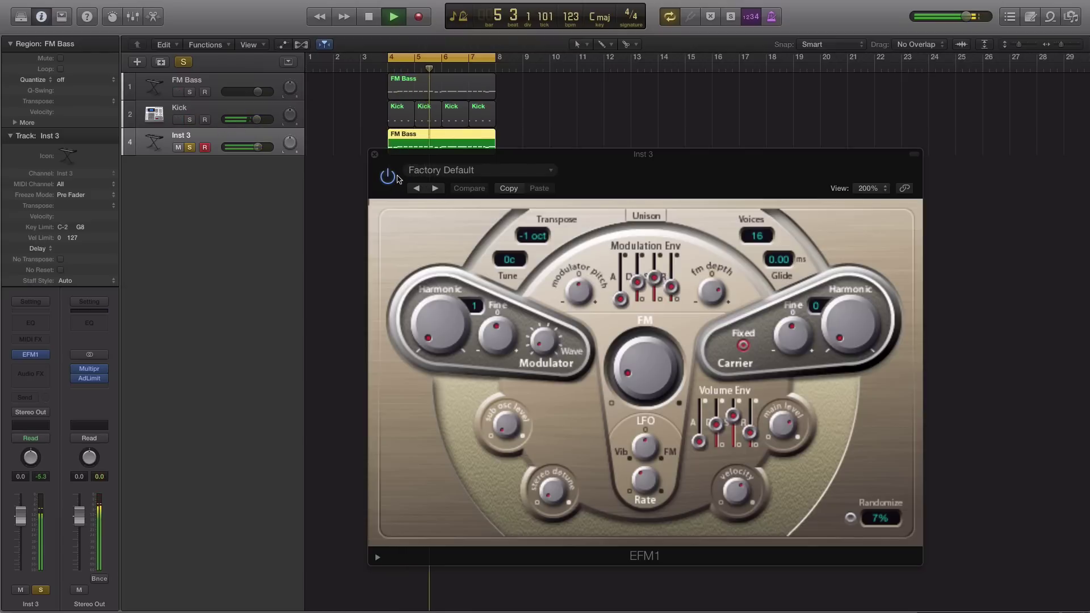
{"action": "key", "text": "space"}
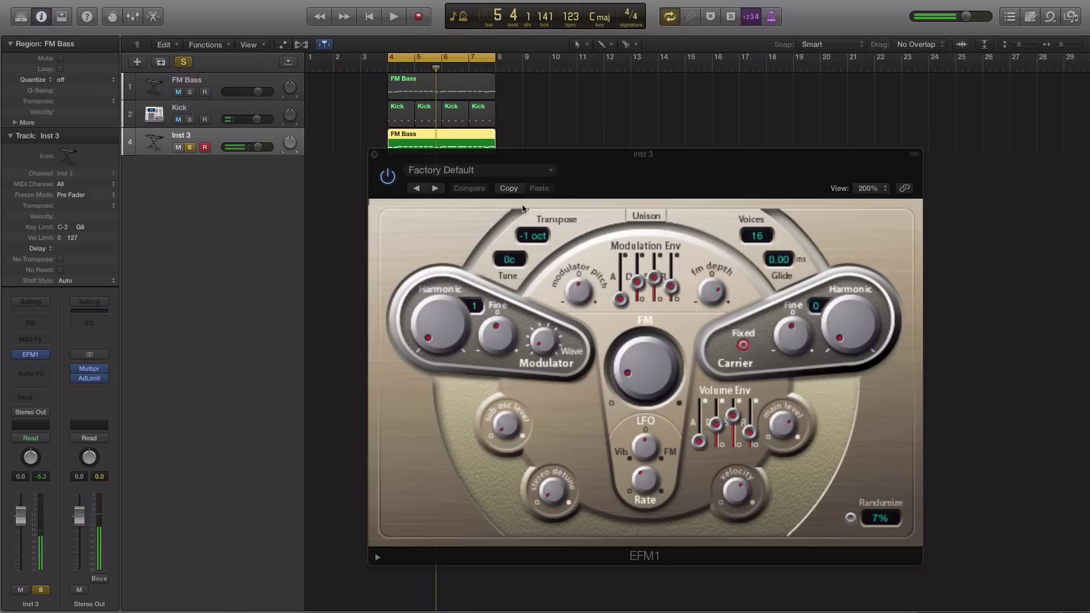
Step: Set EFM1 to mono voices with 0.16 ms glide and open the Inst 3 region in the Piano Roll
{"action": "left_click", "coordinate": [750, 242]}
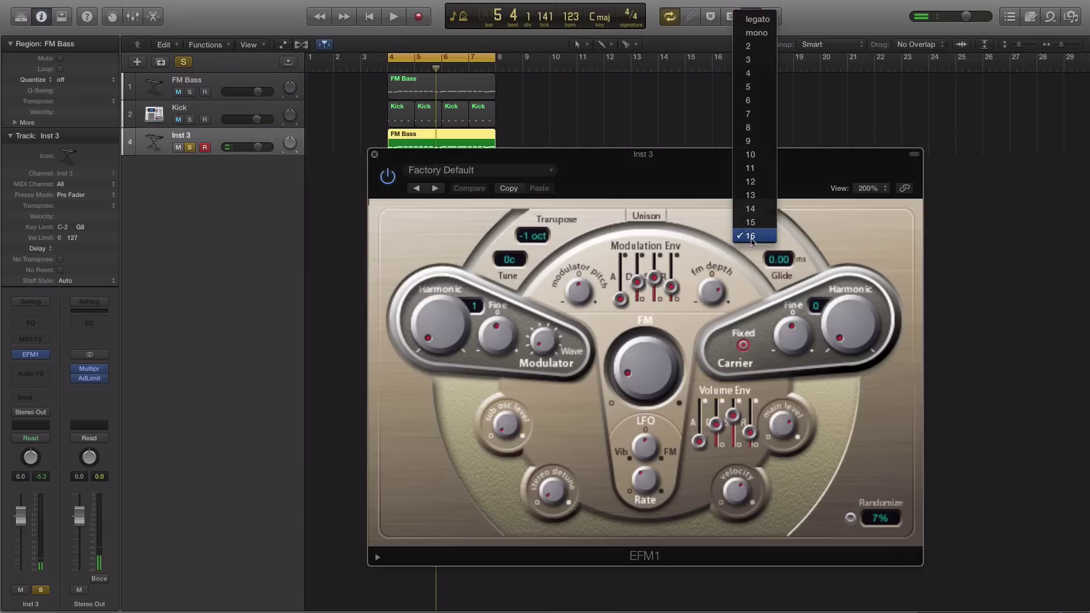
{"action": "left_click", "coordinate": [756, 35]}
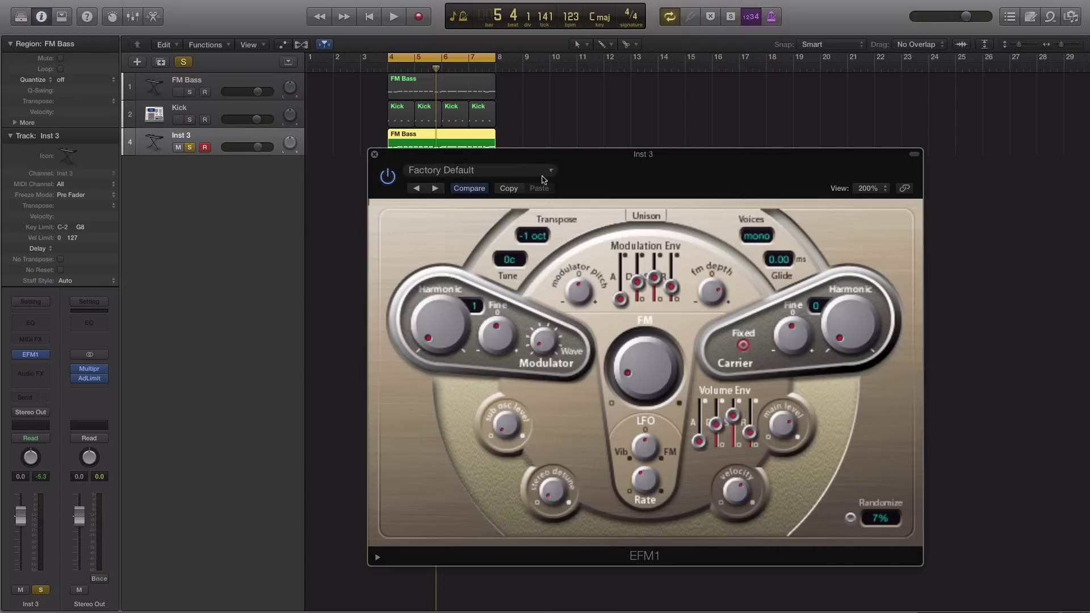
{"action": "double_click", "coordinate": [461, 142]}
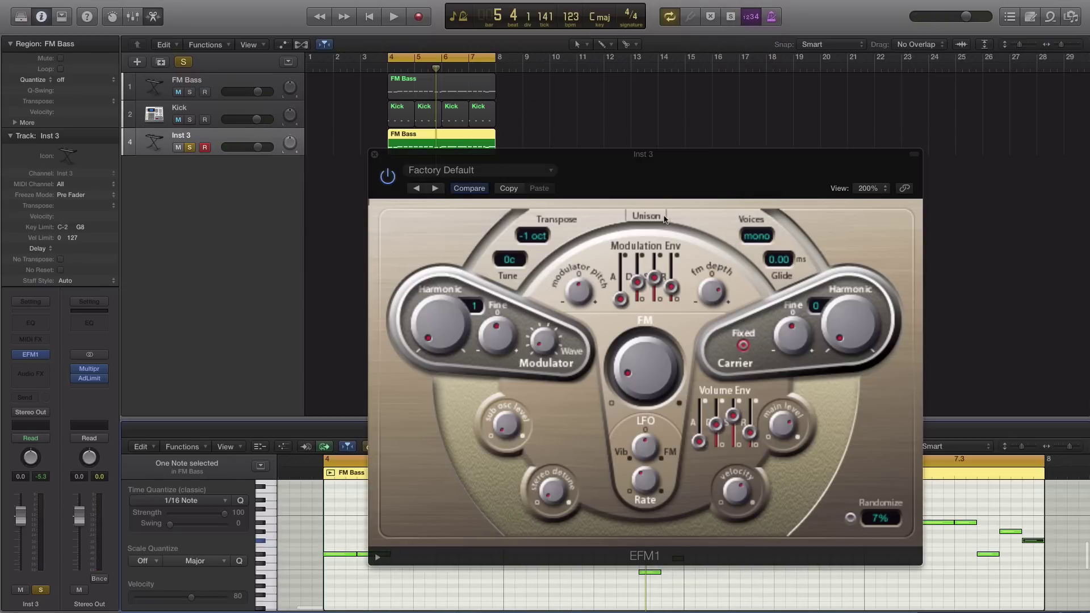
{"action": "left_click_drag", "start_coordinate": [661, 197], "coordinate": [656, 152]}
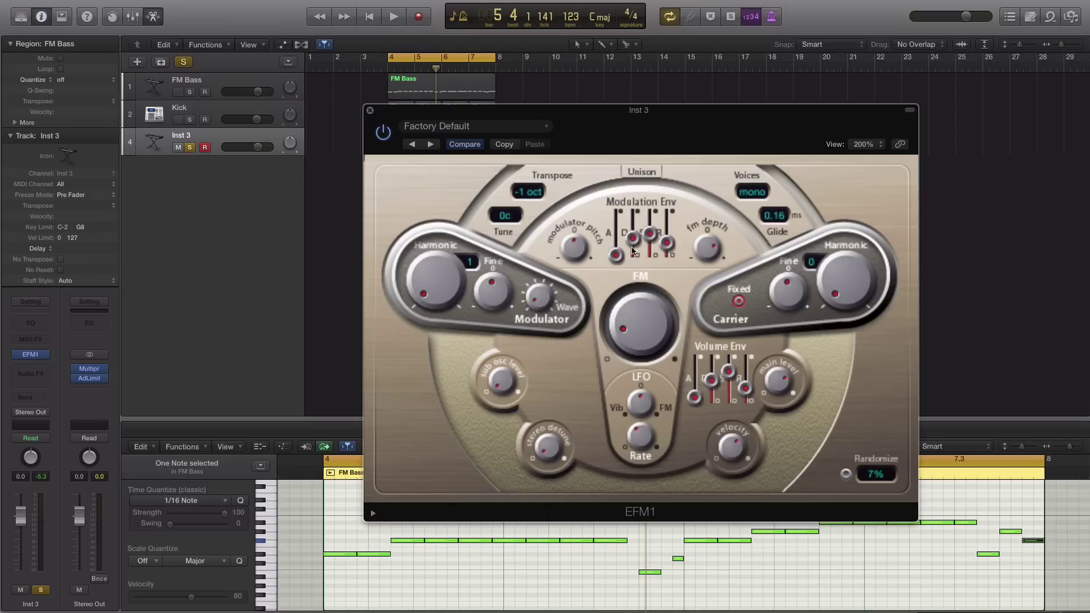
Step: Shape the EFM1 modulation envelope by ear, raising decay and release slightly and lowering sustain
{"action": "key", "text": "space"}
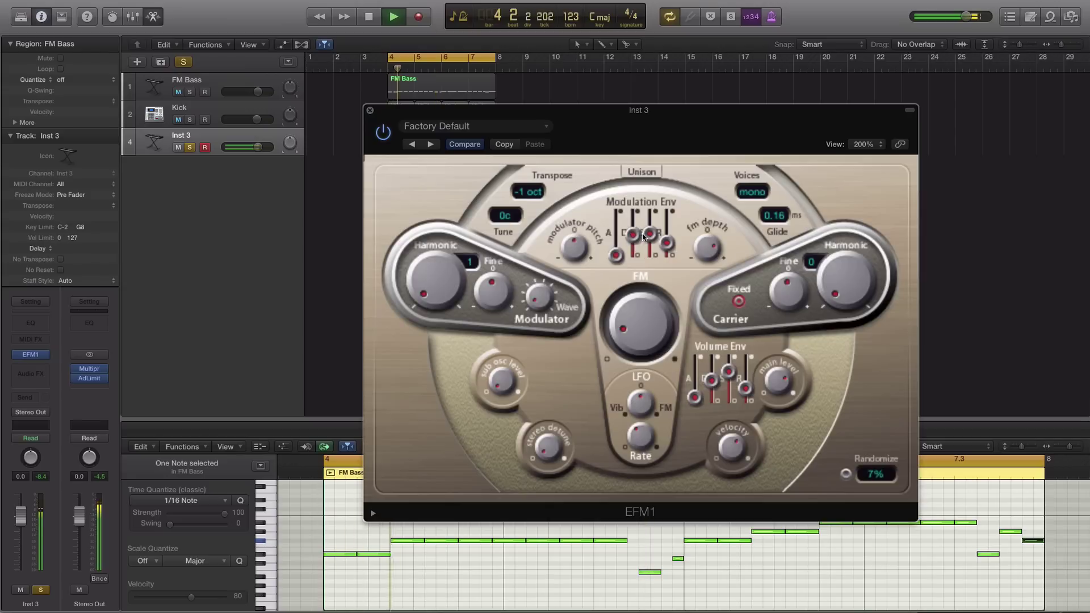
{"action": "key", "text": "space"}
{"action": "left_click_drag", "start_coordinate": [650, 237], "coordinate": [651, 252]}
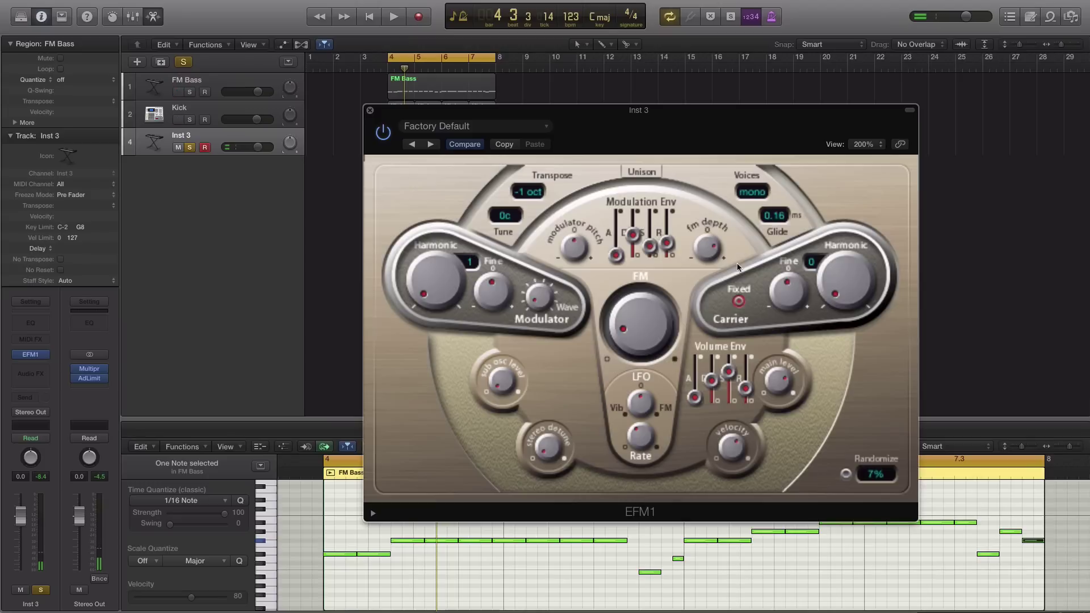
{"action": "key", "text": "space"}
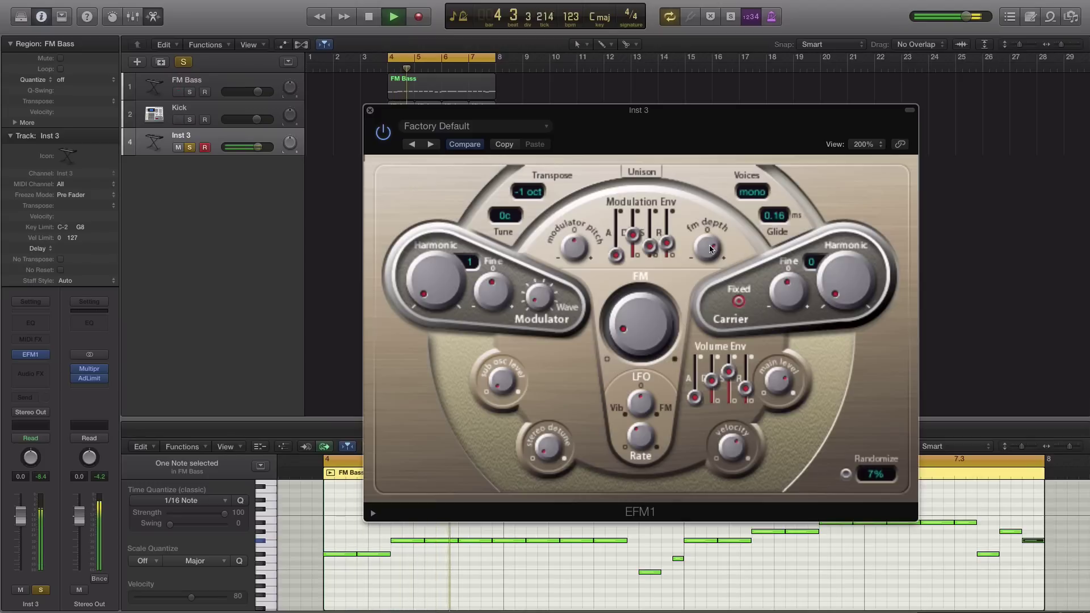
{"action": "key", "text": "space"}
{"action": "left_click_drag", "start_coordinate": [669, 247], "coordinate": [667, 239]}
{"action": "key", "text": "space"}
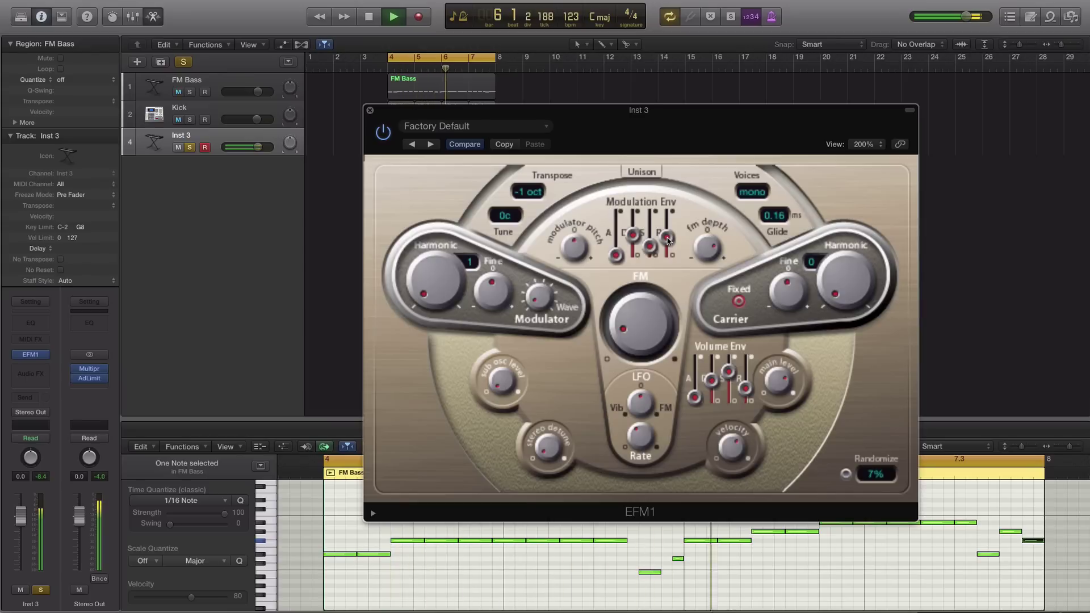
{"action": "key", "text": "space"}
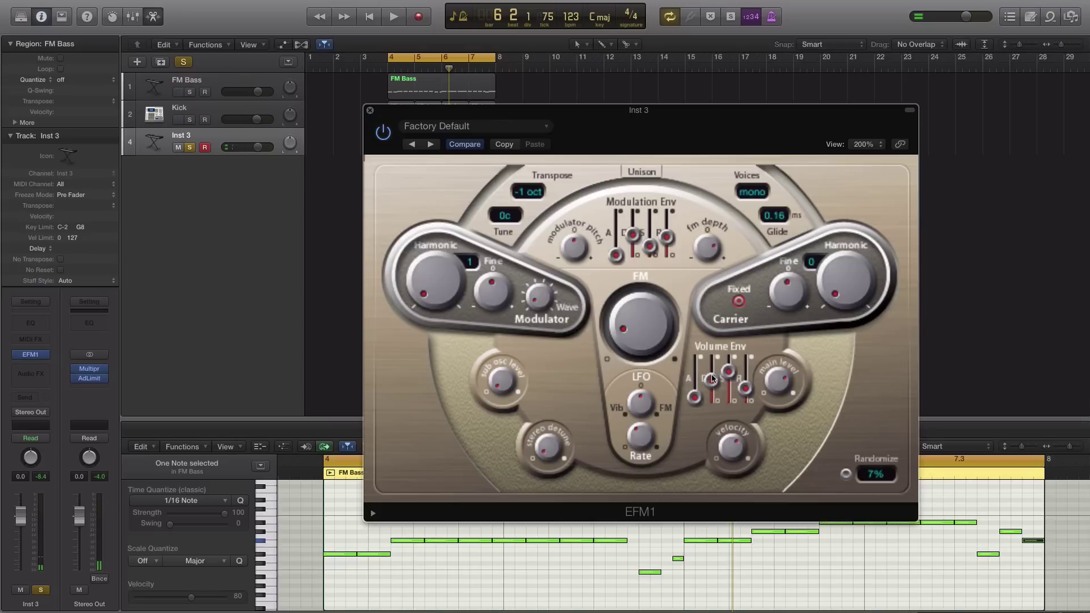
Step: Raise the EFM1 volume envelope's decay and release slightly, lower its sustain, and audition the sound
{"action": "left_click_drag", "start_coordinate": [713, 380], "coordinate": [713, 376]}
{"action": "left_click_drag", "start_coordinate": [731, 369], "coordinate": [730, 387]}
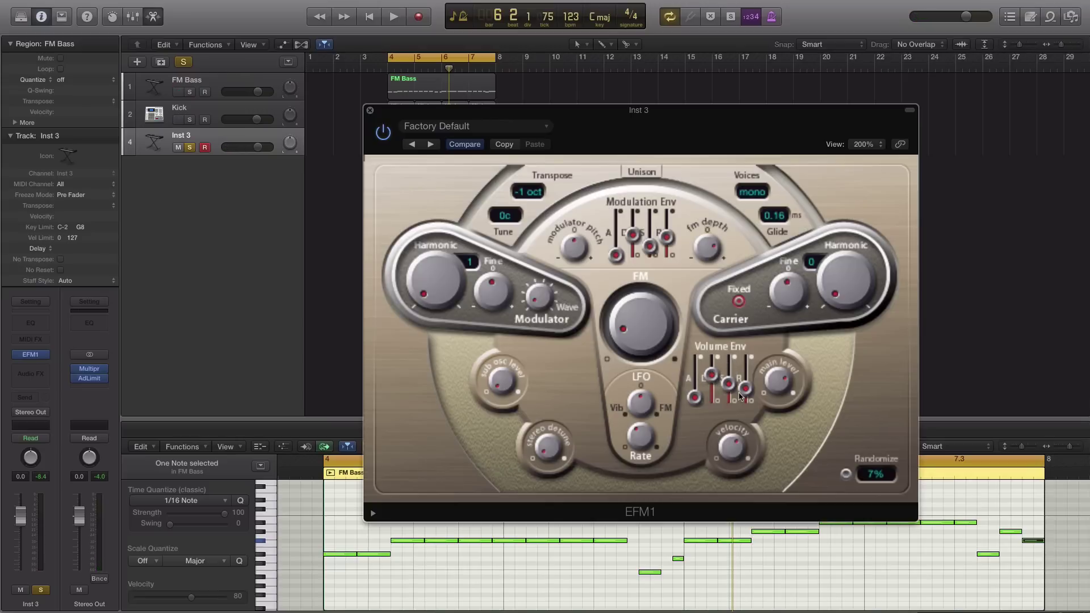
{"action": "left_click_drag", "start_coordinate": [749, 399], "coordinate": [747, 389]}
{"action": "key", "text": "space"}
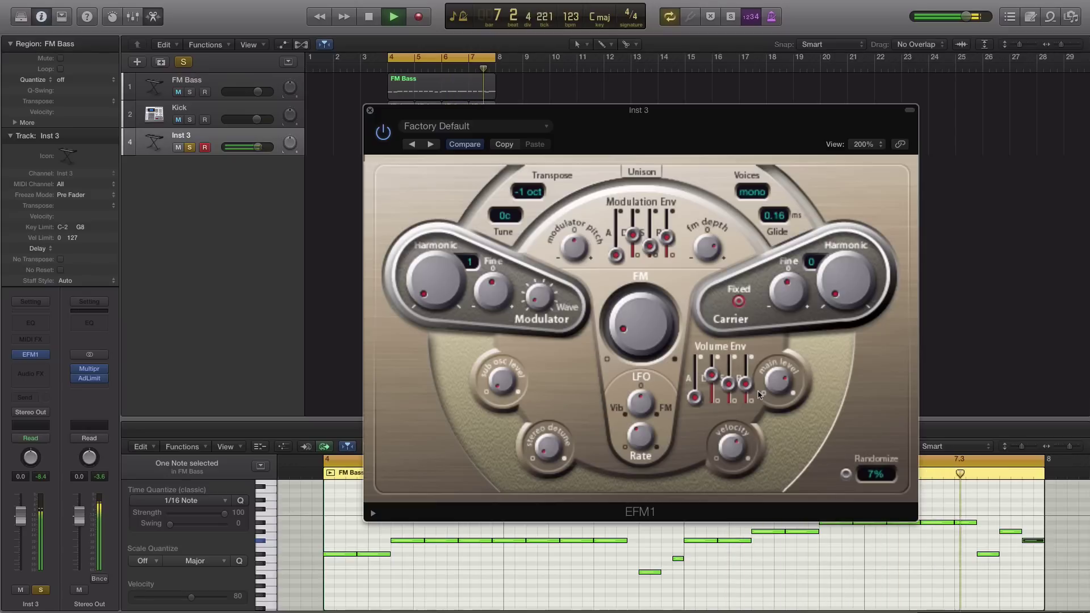
{"action": "key", "text": "space"}
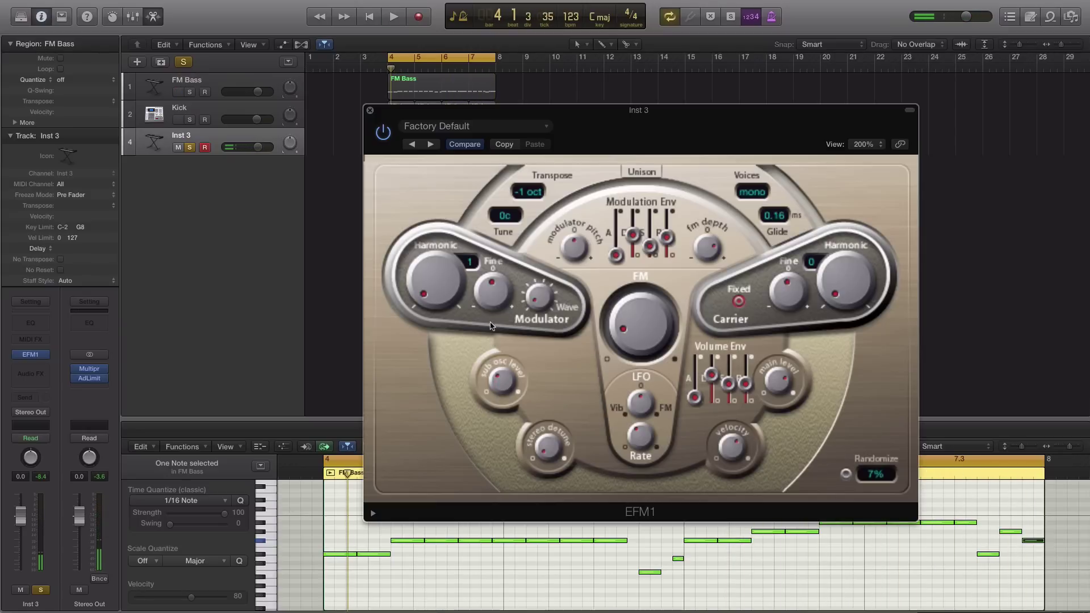
Step: Adjust the EFM1 sub oscillator level while auditioning the bass
{"action": "key", "text": "space"}
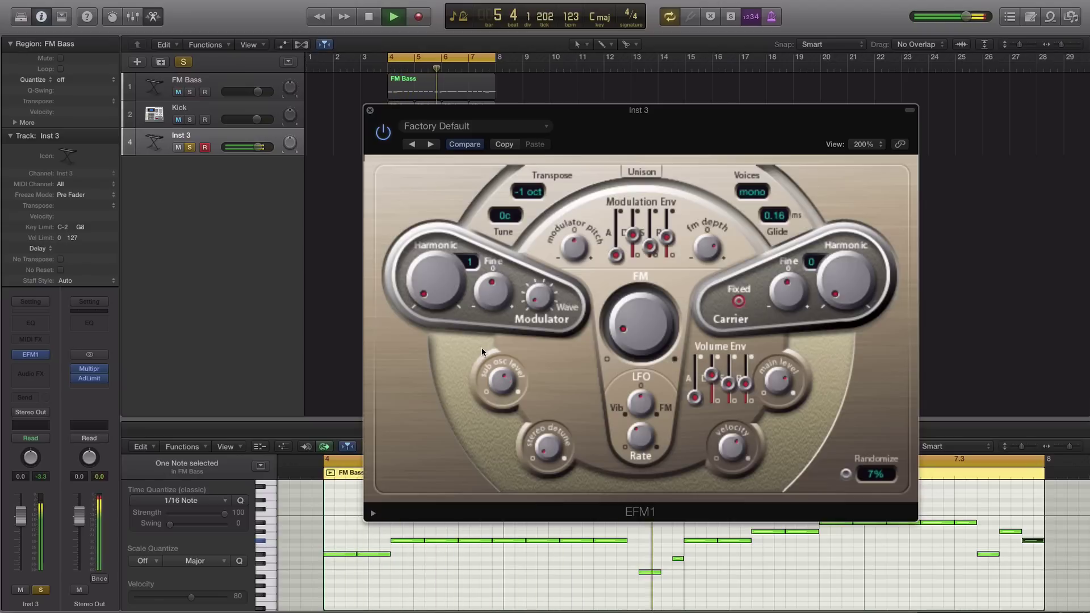
{"action": "key", "text": "space"}
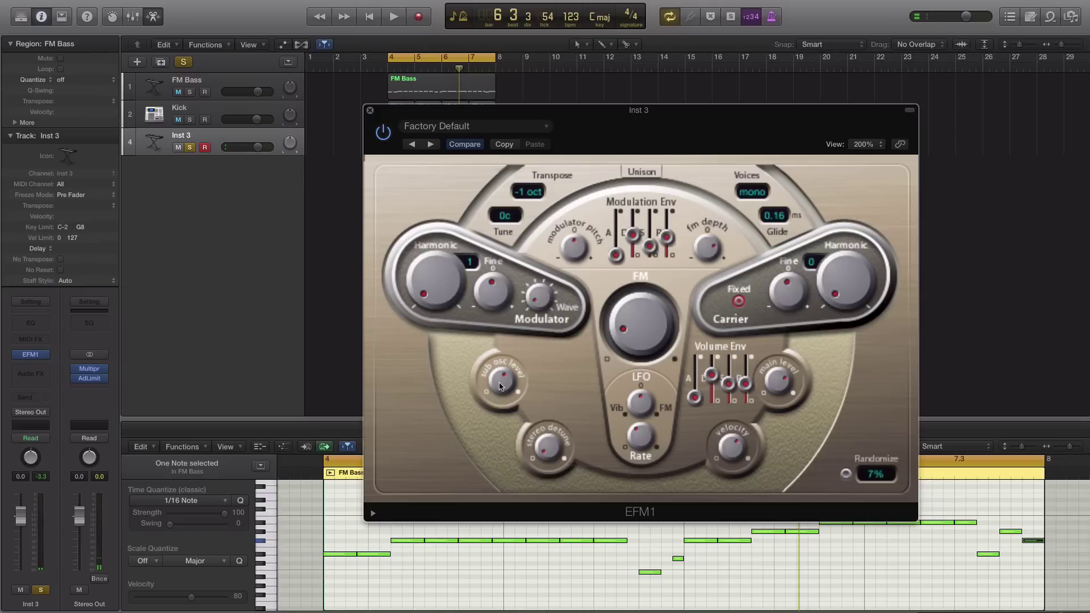
{"action": "key", "text": "space"}
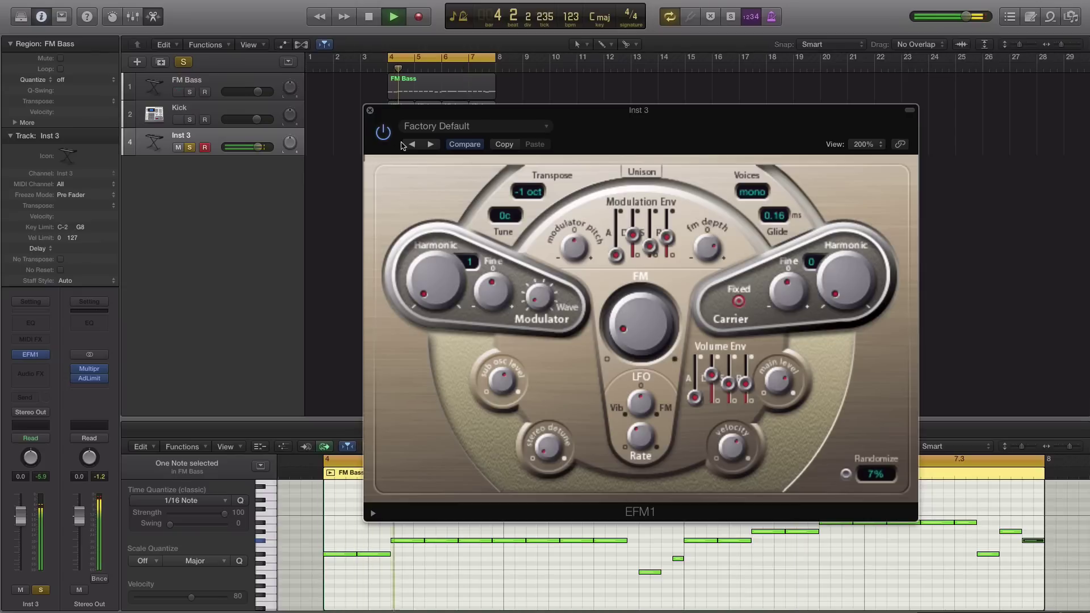
Step: Close the EFM1 window and add a Channel EQ to the Inst 3 track
{"action": "left_click", "coordinate": [369, 110]}
{"action": "left_click", "coordinate": [31, 323]}
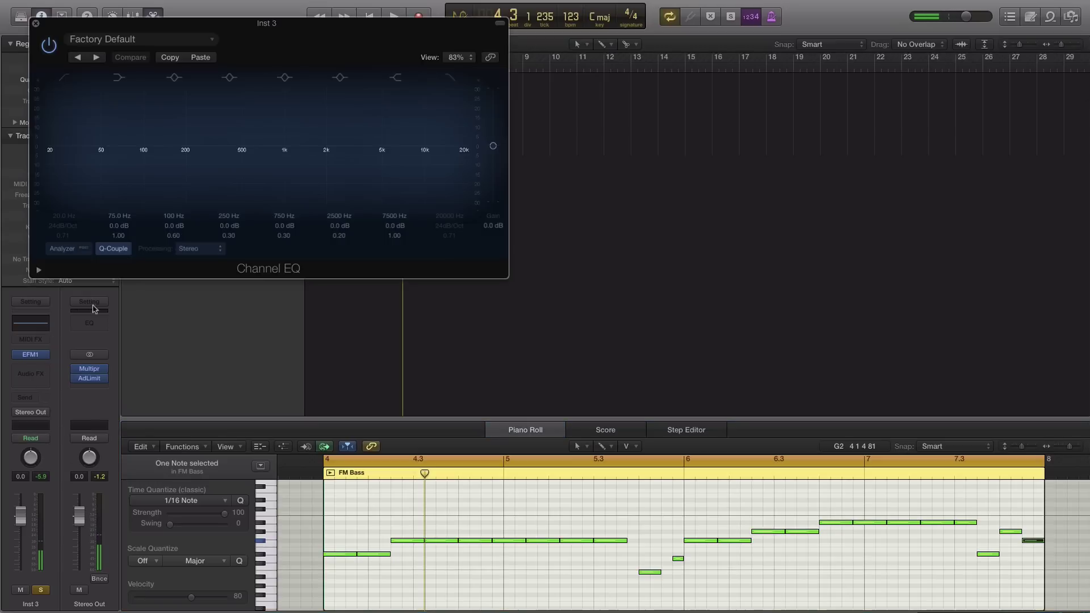
{"action": "left_click_drag", "start_coordinate": [260, 49], "coordinate": [632, 207]}
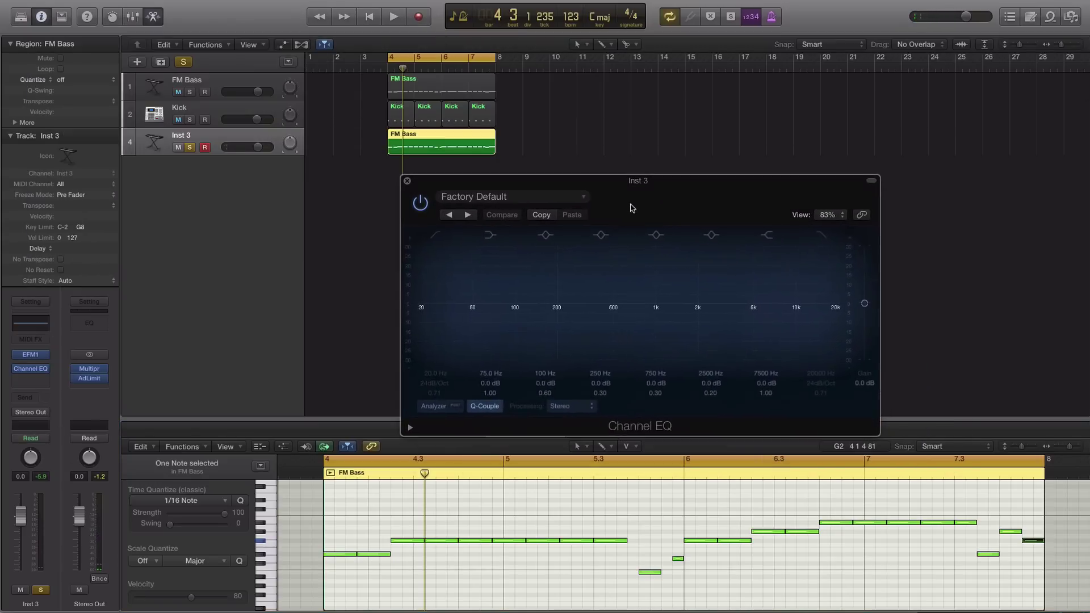
Step: Enable the Channel EQ's low-cut filter, set it to about 120 Hz, and audition the bass
{"action": "left_click", "coordinate": [435, 235]}
{"action": "left_click_drag", "start_coordinate": [423, 309], "coordinate": [522, 325]}
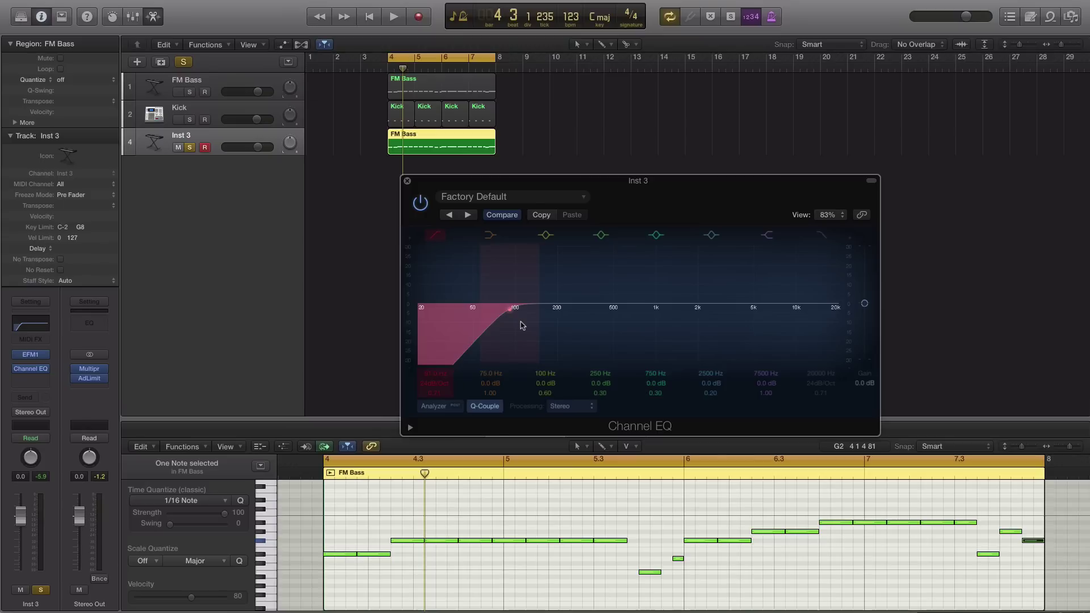
{"action": "left_click_drag", "start_coordinate": [510, 313], "coordinate": [528, 313]}
{"action": "key", "text": "space"}
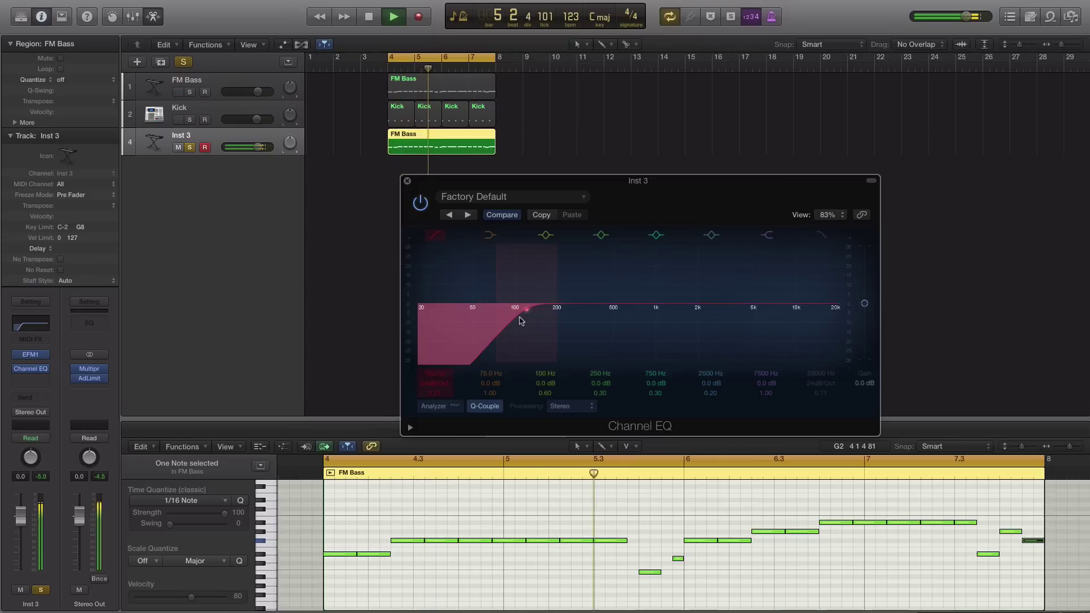
{"action": "key", "text": "space"}
Step: Cut 3.0 dB at 225 Hz and boost 3.5 dB at 2550 Hz with a Q of 0.41
{"action": "left_click_drag", "start_coordinate": [573, 316], "coordinate": [564, 314]}
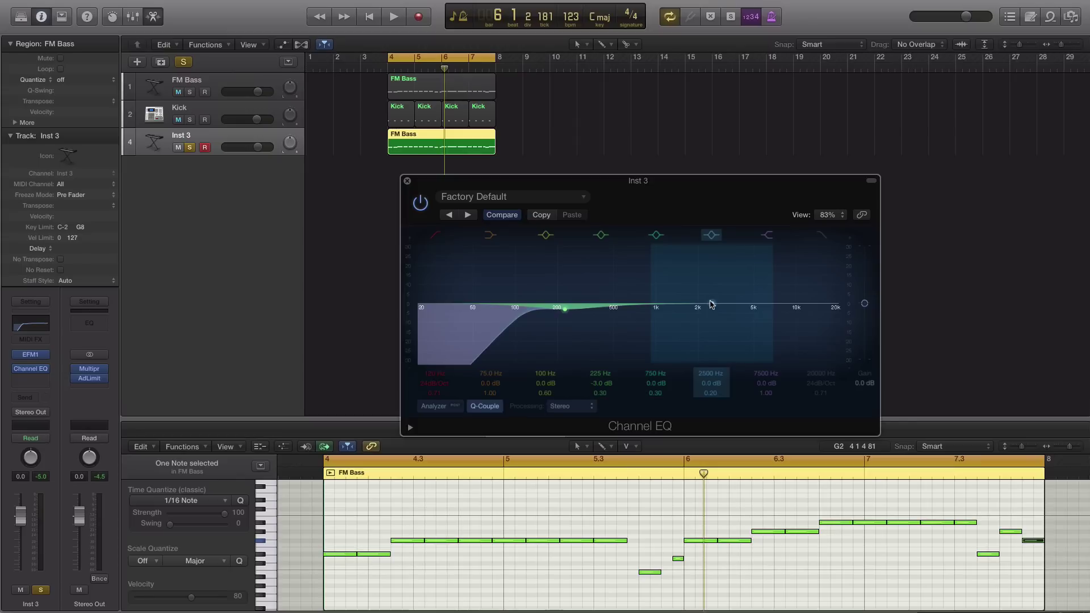
{"action": "left_click_drag", "start_coordinate": [711, 305], "coordinate": [712, 296]}
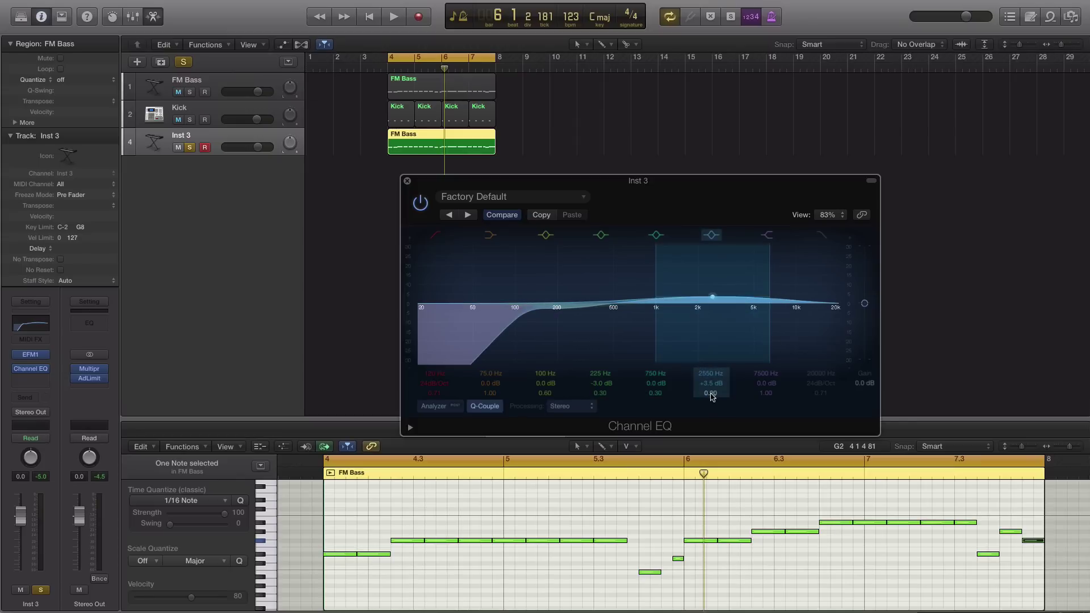
{"action": "left_click_drag", "start_coordinate": [710, 393], "coordinate": [710, 382]}
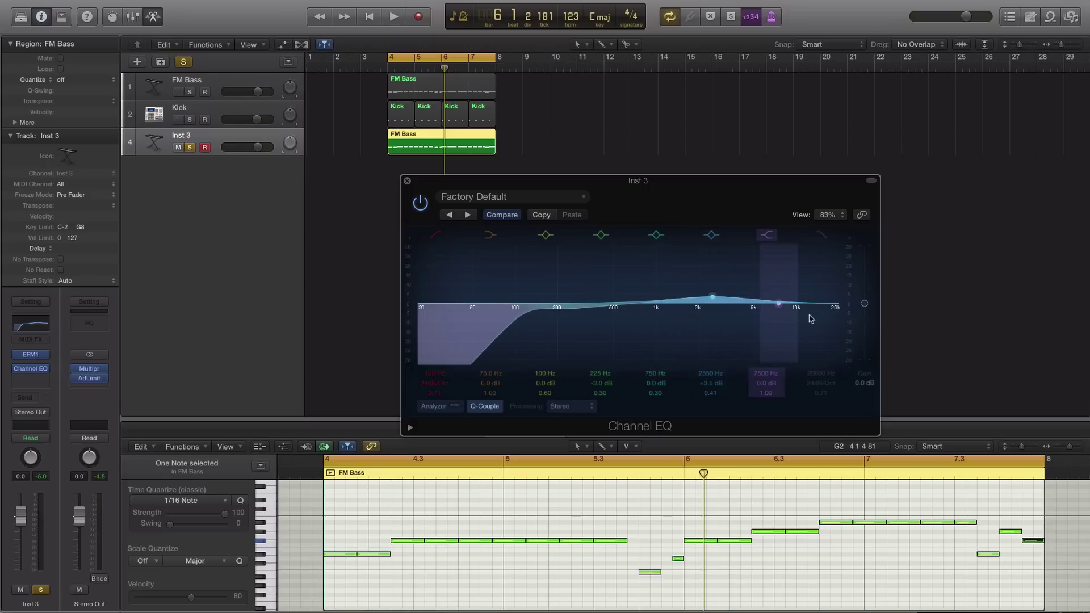
Step: Lower the EQ's high shelf by 4.0 dB at 7400 Hz and play the bass
{"action": "left_click_drag", "start_coordinate": [798, 308], "coordinate": [794, 321]}
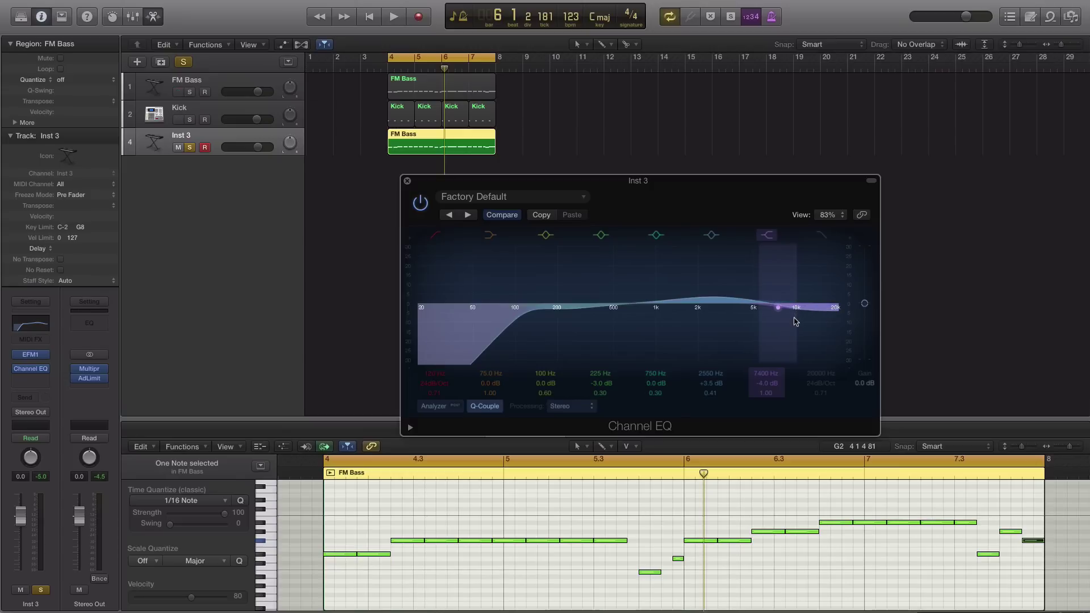
{"action": "key", "text": "space"}
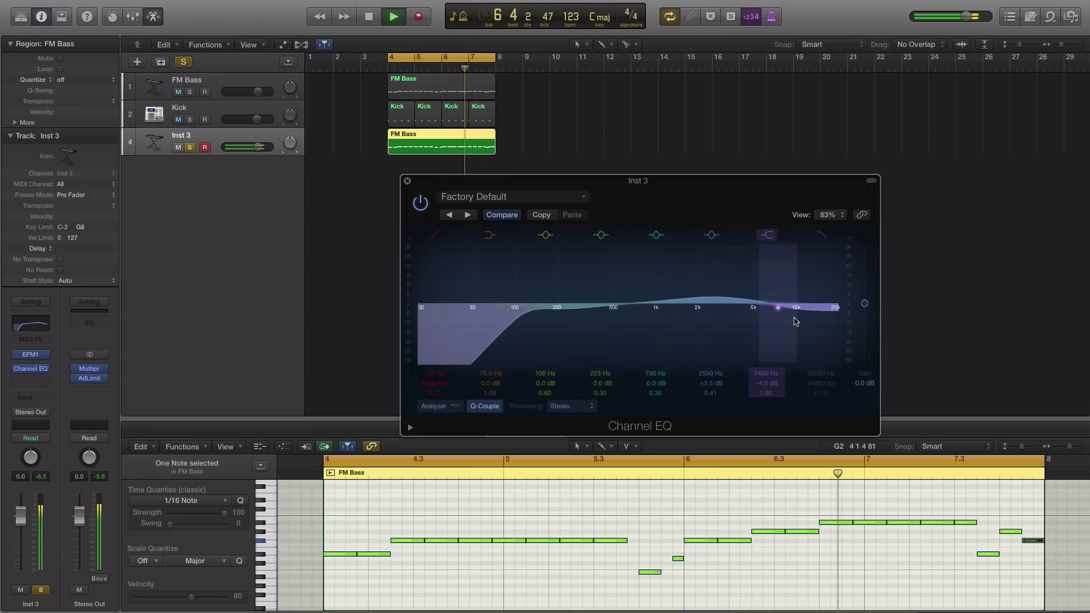
Step: Play the equalised bass once more, stop playback, and close the Channel EQ window
{"action": "key", "text": "space"}
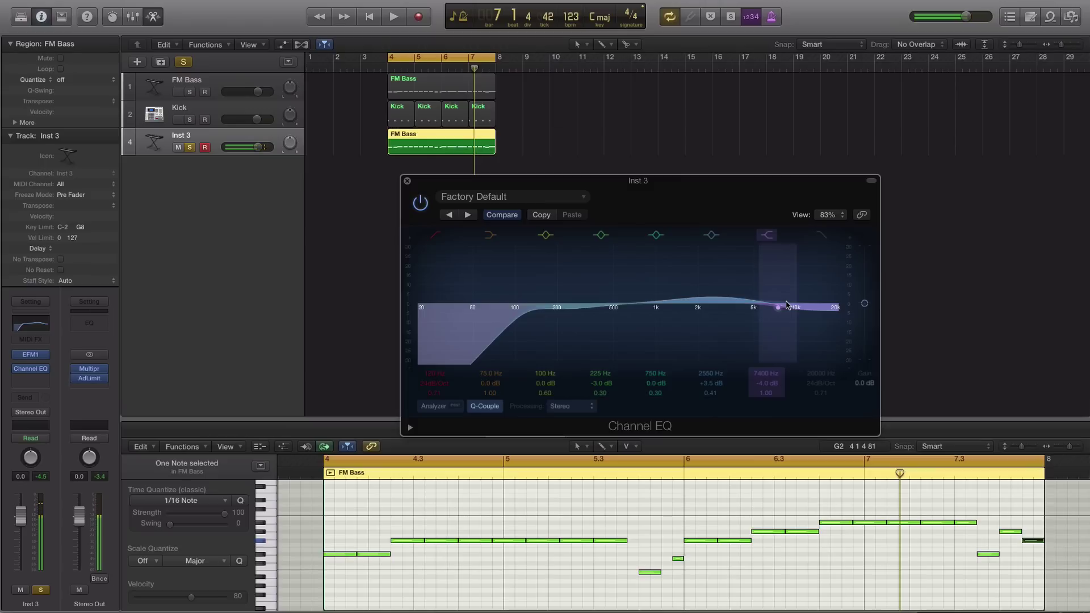
{"action": "key", "text": "space"}
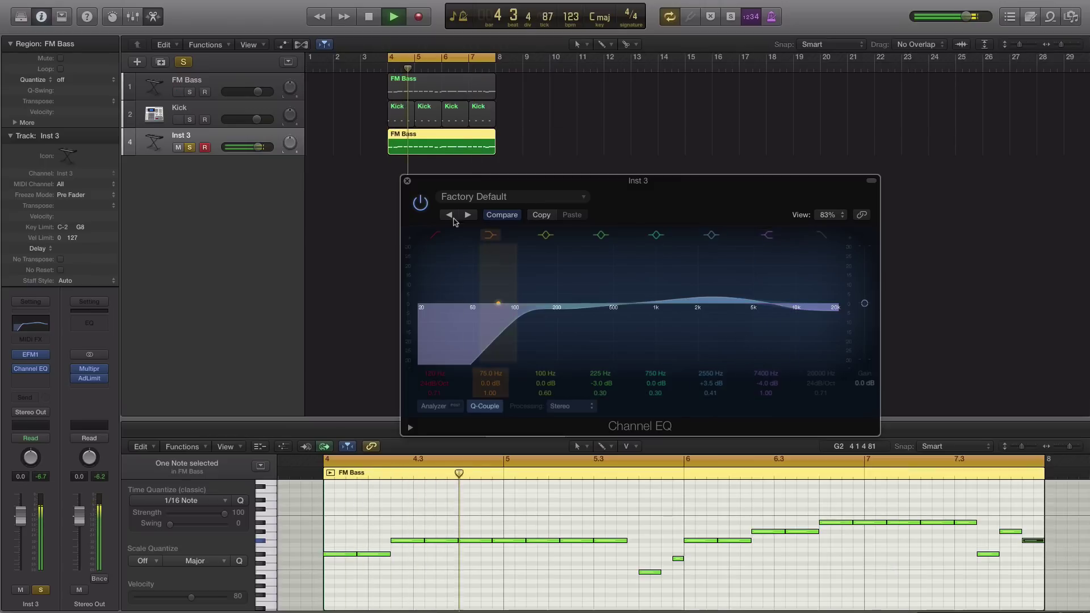
{"action": "key", "text": "space"}
{"action": "left_click", "coordinate": [407, 180]}
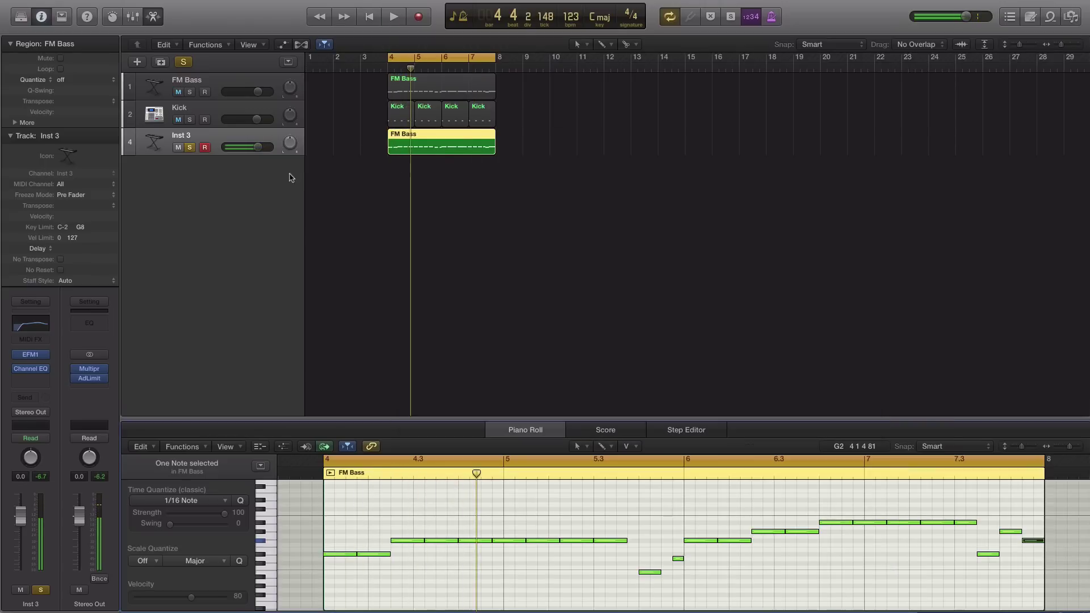
Step: Insert a stereo Compressor after the Channel EQ on the Inst 3 track, with auto release and auto gain turned off
{"action": "left_click", "coordinate": [39, 378]}
{"action": "mouse_move", "coordinate": [54, 419]}
{"action": "mouse_move", "coordinate": [147, 427]}
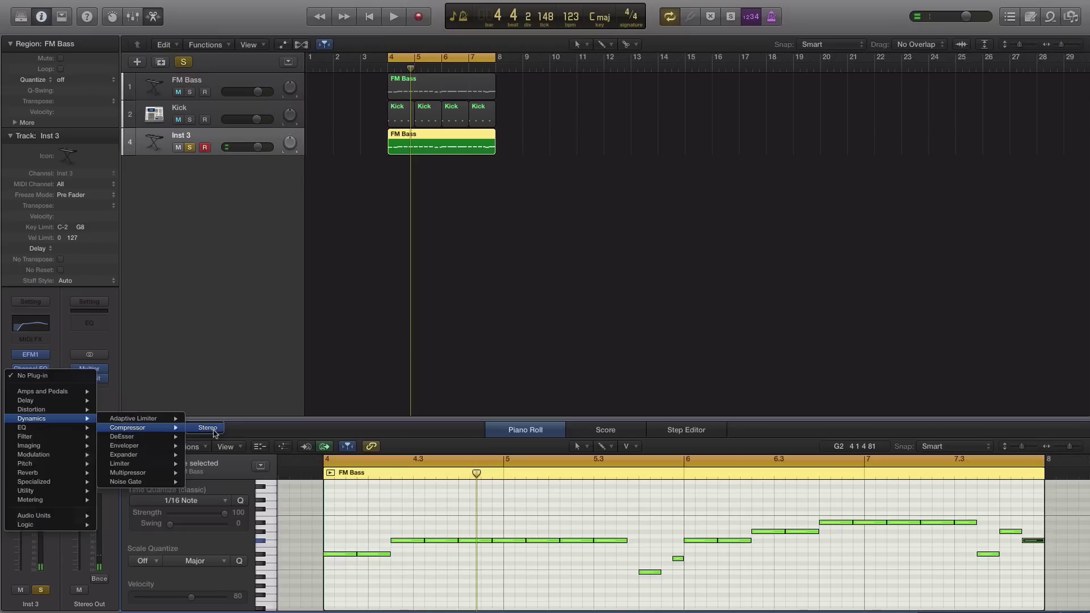
{"action": "left_click", "coordinate": [214, 430]}
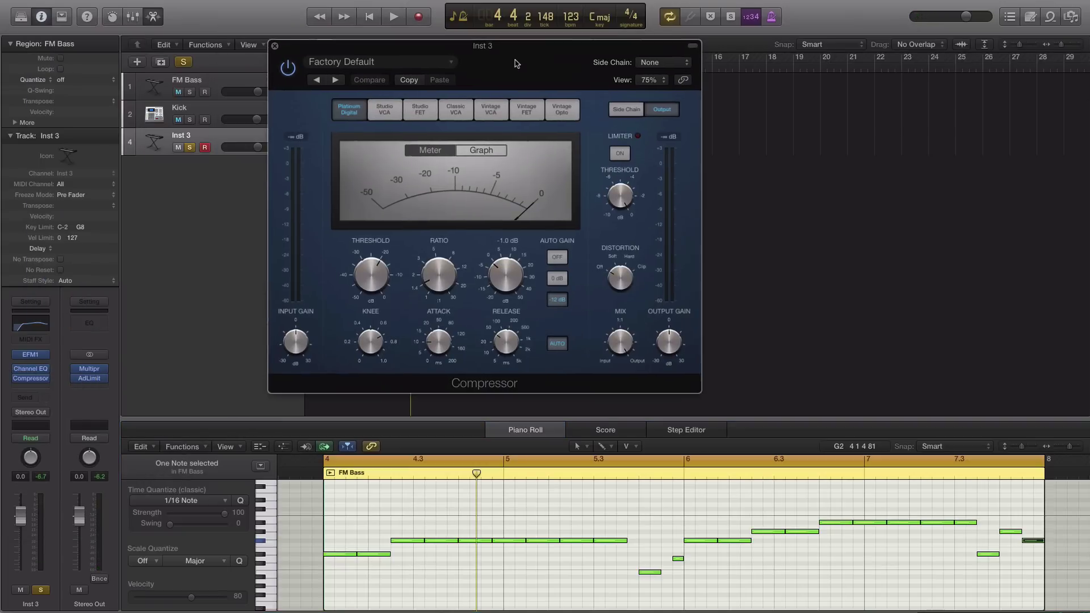
{"action": "left_click", "coordinate": [558, 346]}
{"action": "left_click", "coordinate": [558, 260]}
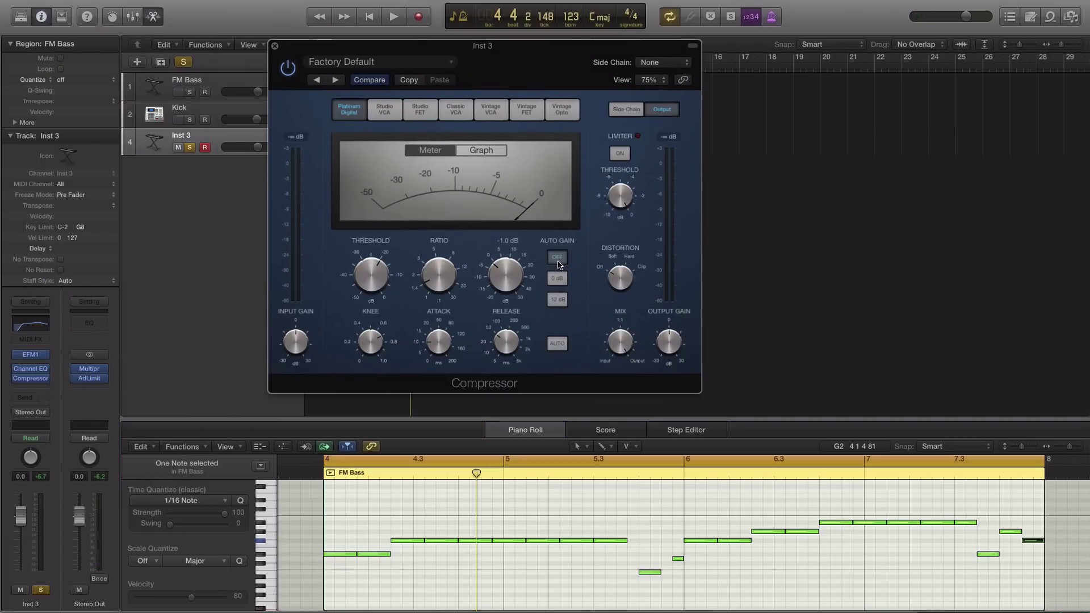
Step: Play the bass through the Compressor while checking its attack, release and threshold settings
{"action": "key", "text": "space"}
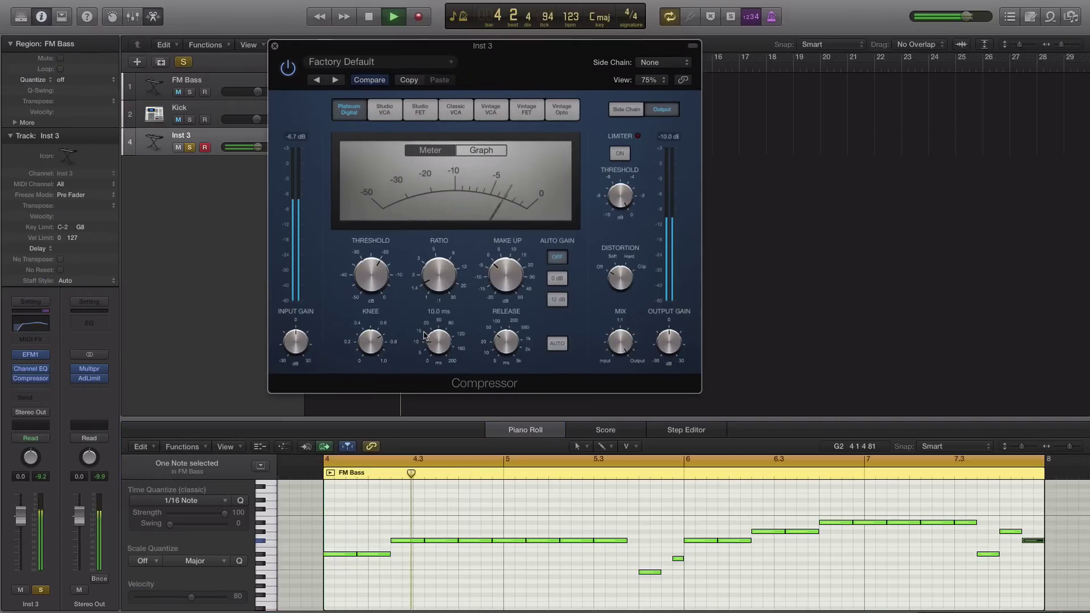
{"action": "key", "text": "space"}
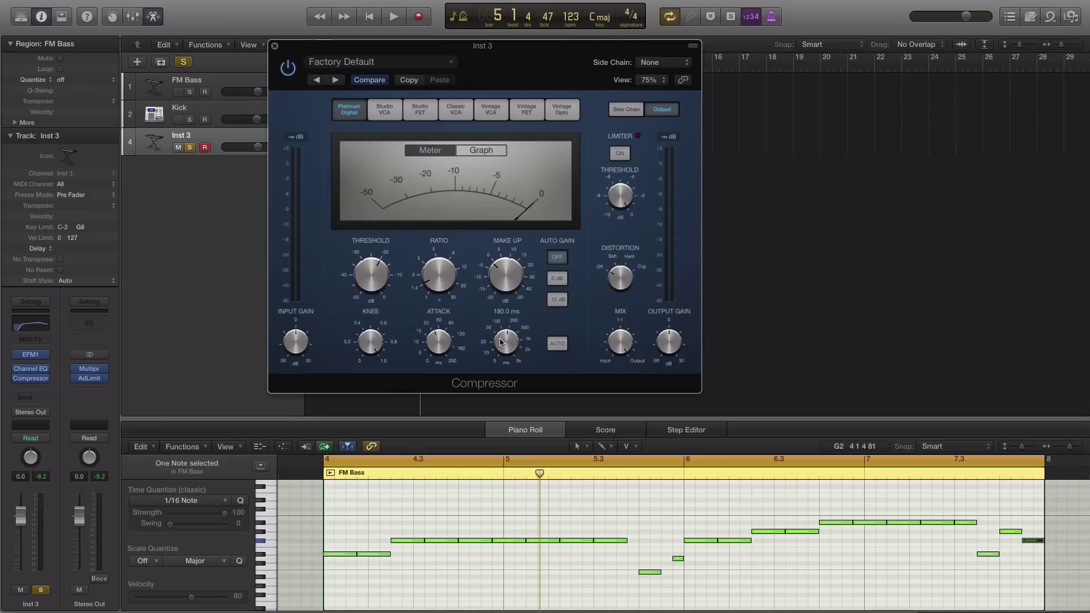
{"action": "key", "text": "space"}
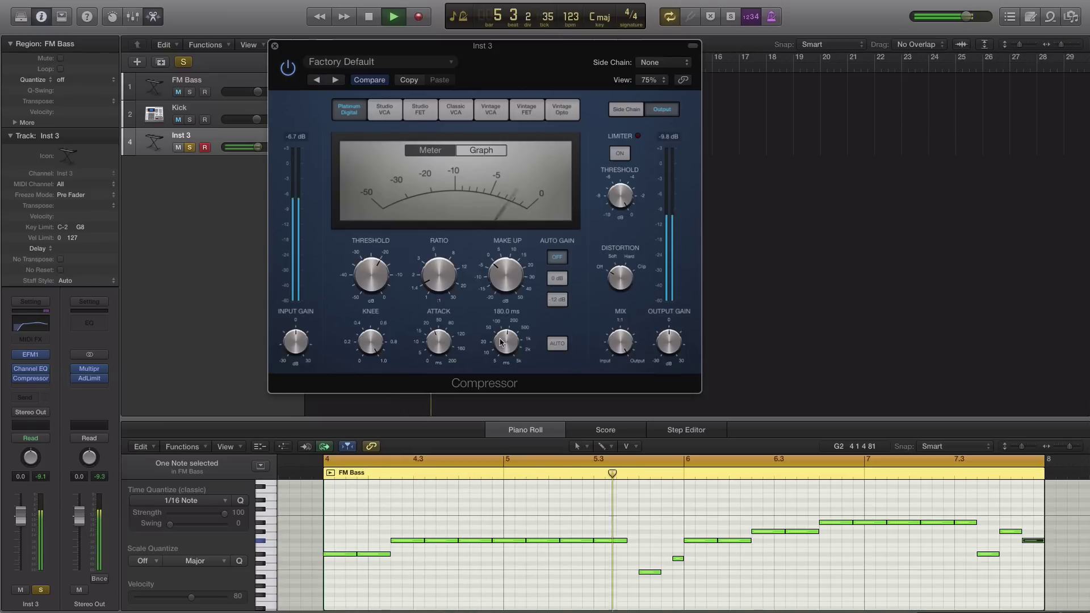
{"action": "mouse_move", "coordinate": [376, 292]}
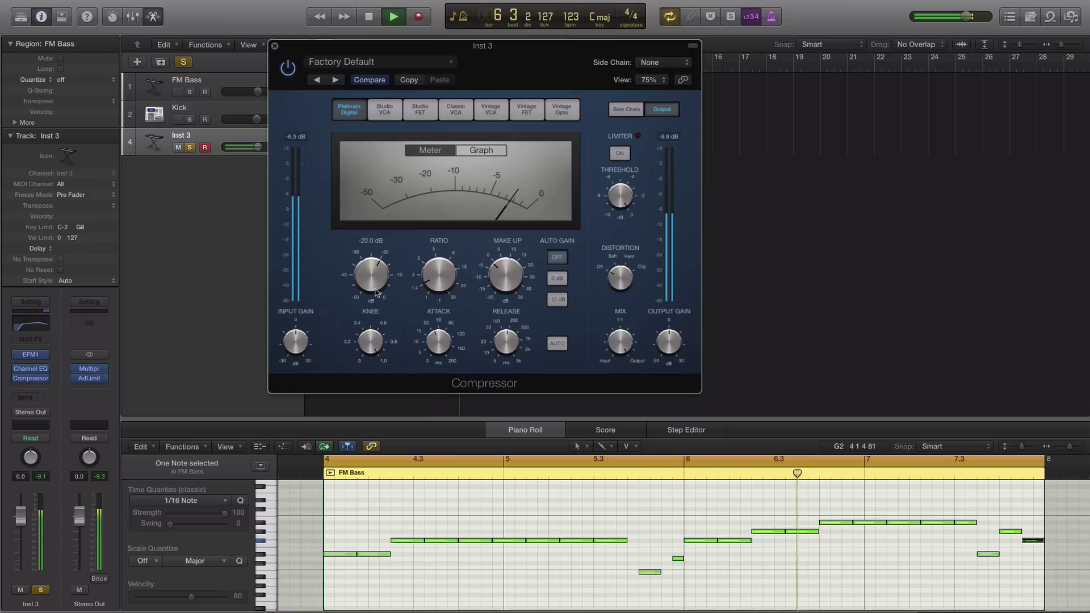
{"action": "left_click_drag", "start_coordinate": [377, 292], "coordinate": [378, 293]}
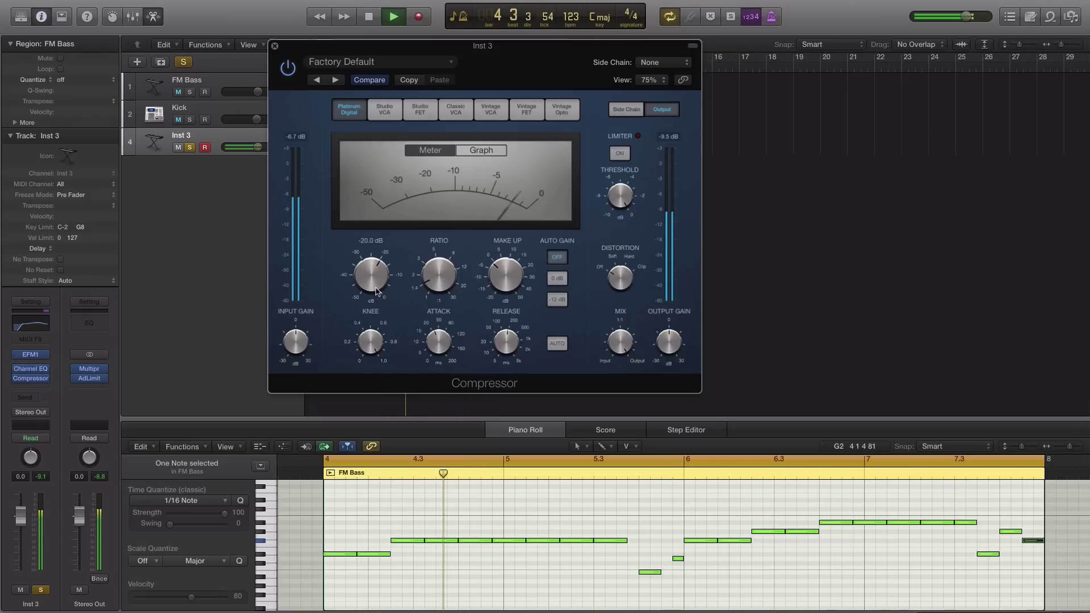
{"action": "key", "text": "space"}
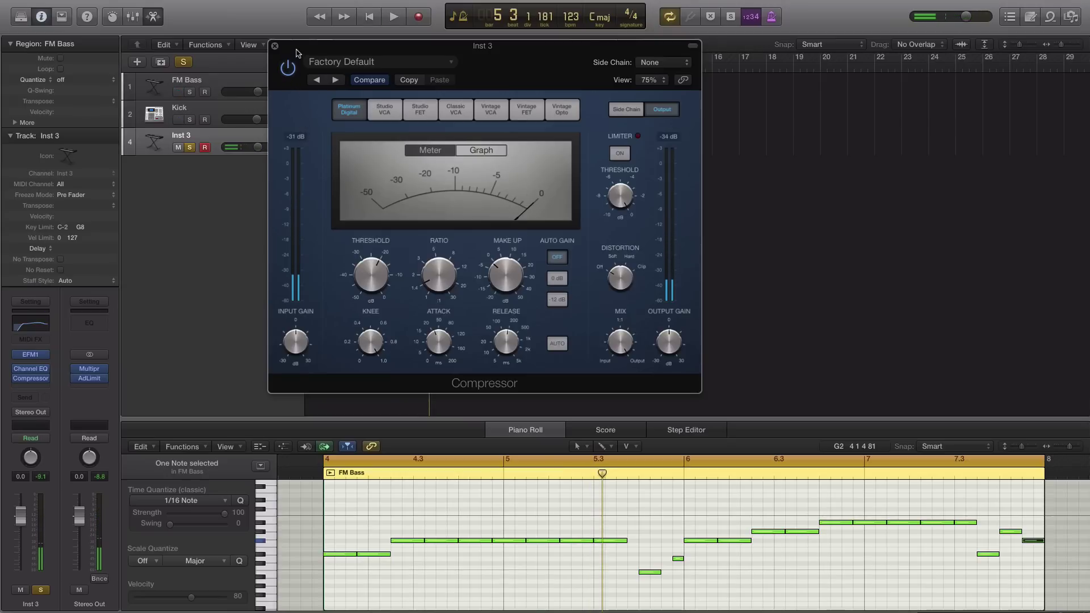
Step: Audition the bass with the Compressor bypassed for comparison, and close the Compressor window
{"action": "left_click_drag", "start_coordinate": [294, 59], "coordinate": [411, 107]}
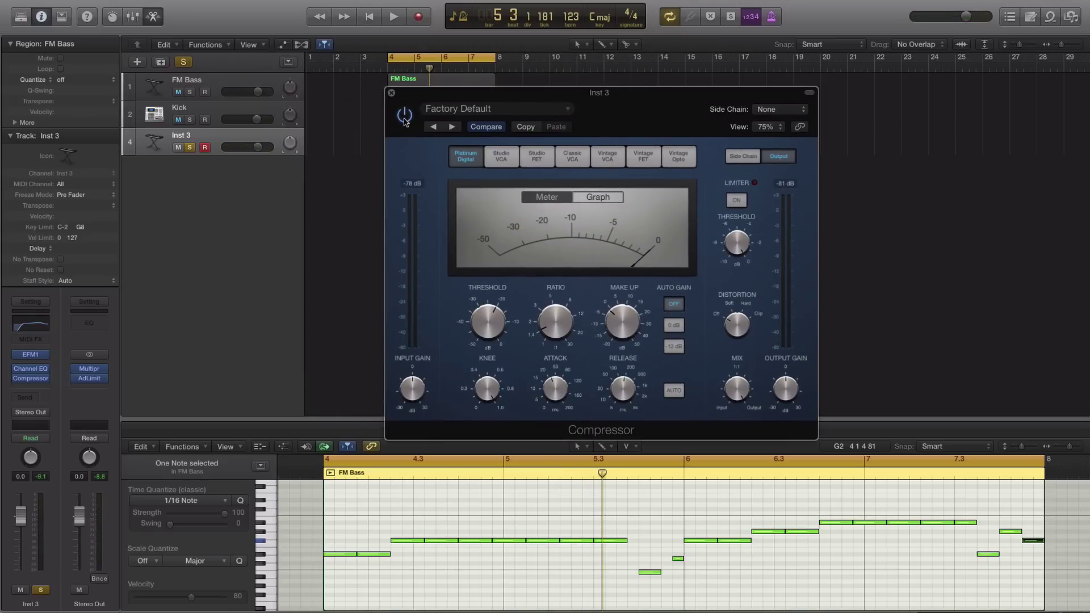
{"action": "key", "text": "space"}
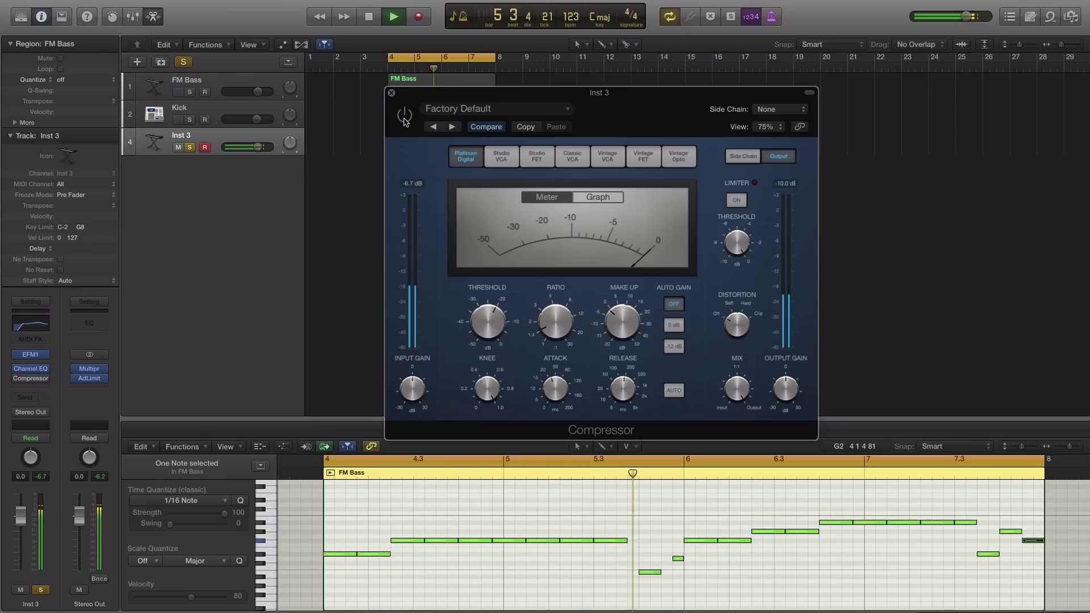
{"action": "left_click", "coordinate": [391, 93]}
{"action": "key", "text": "space"}
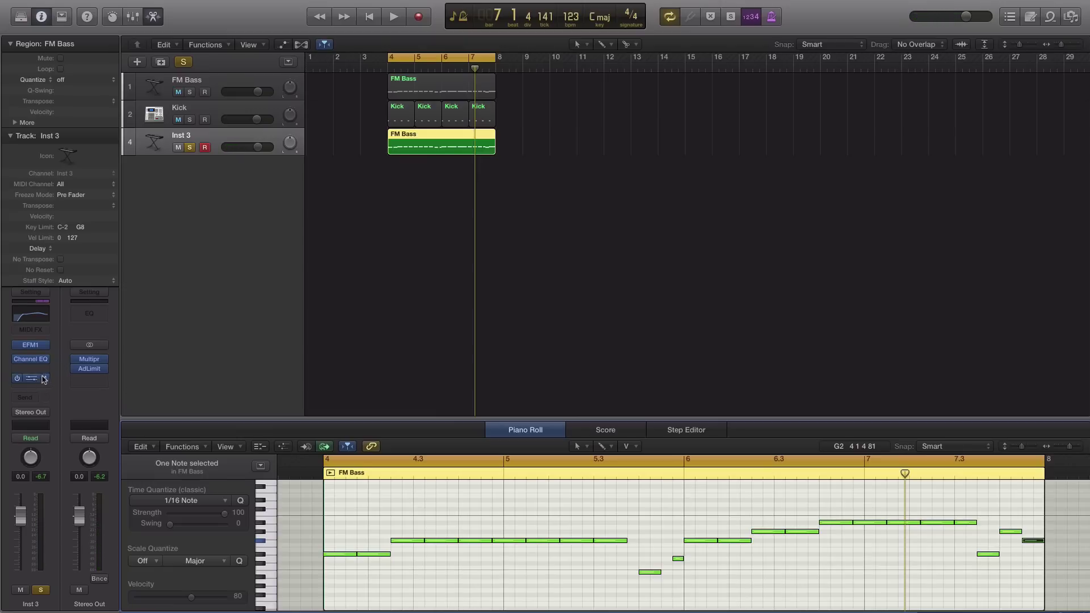
Step: Insert a stereo Bitcrusher between the Channel EQ and the Compressor on the Inst 3 track
{"action": "left_click", "coordinate": [44, 380]}
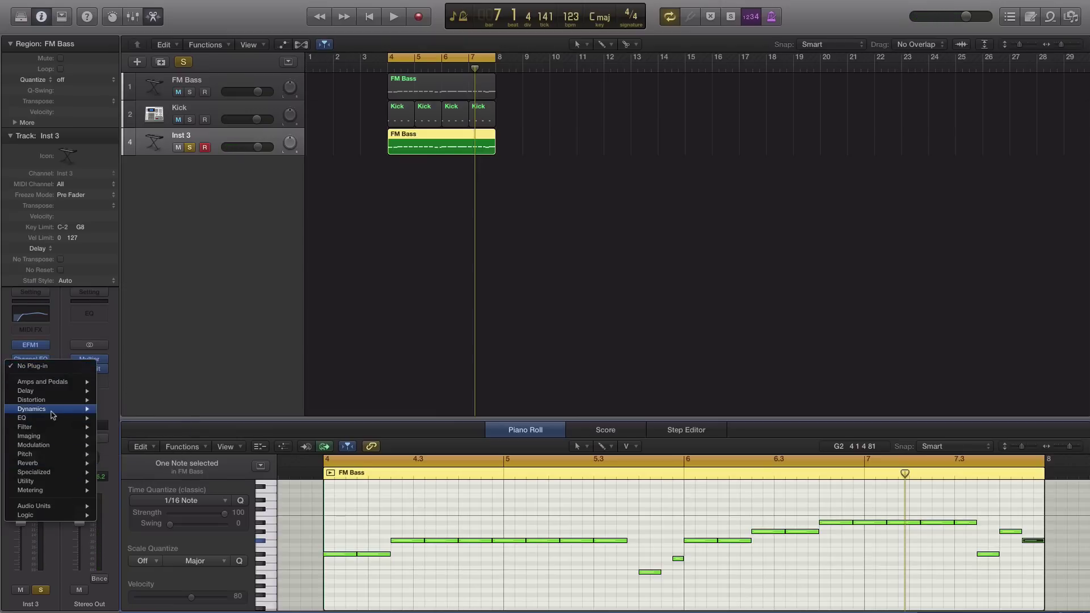
{"action": "mouse_move", "coordinate": [53, 414]}
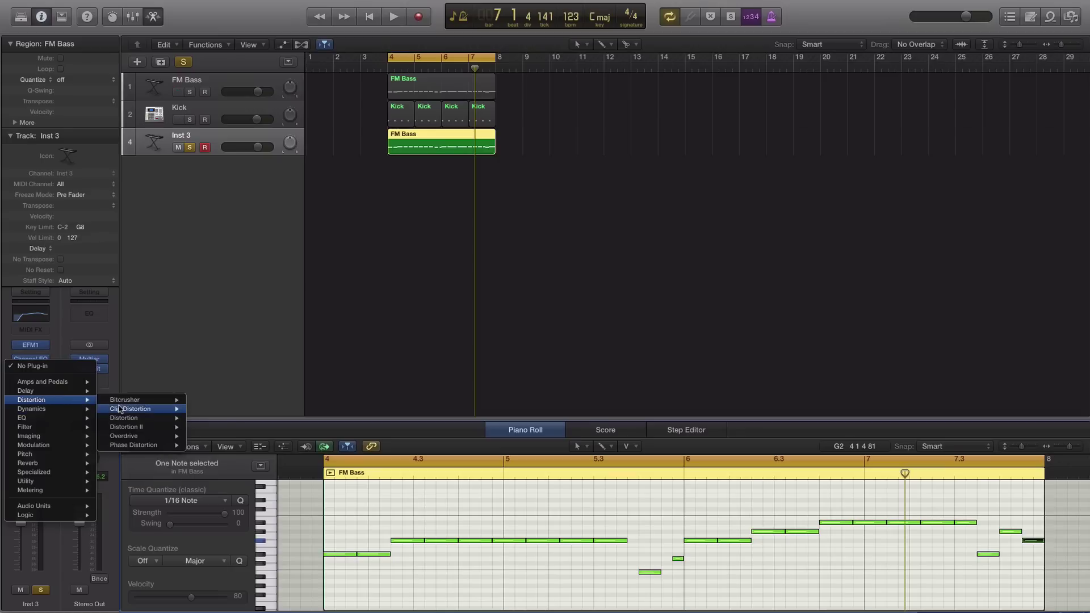
{"action": "mouse_move", "coordinate": [131, 414]}
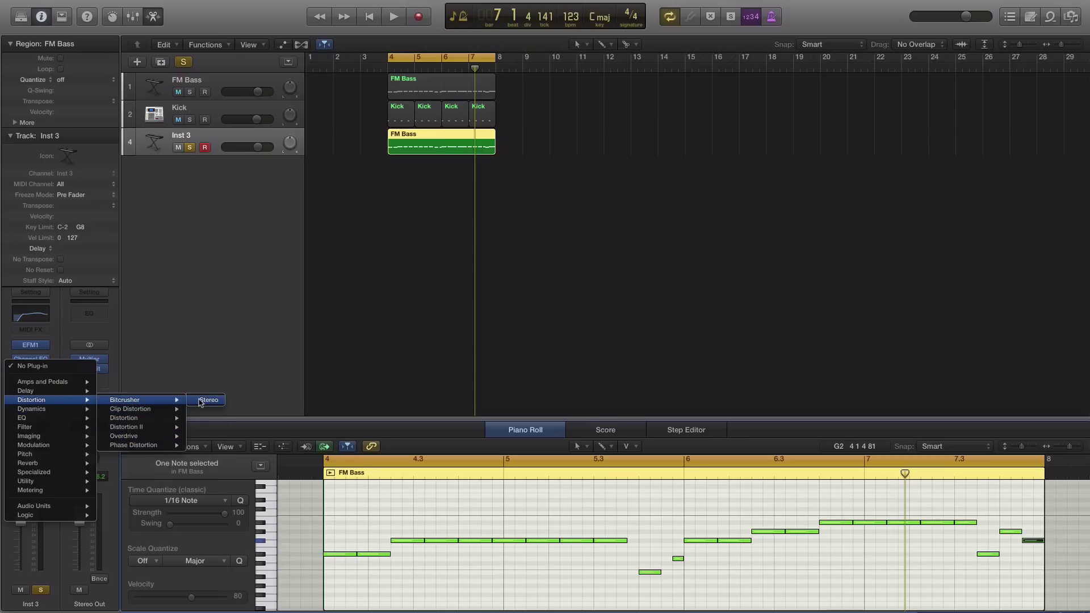
{"action": "left_click", "coordinate": [205, 400]}
{"action": "left_click_drag", "start_coordinate": [237, 52], "coordinate": [614, 214]}
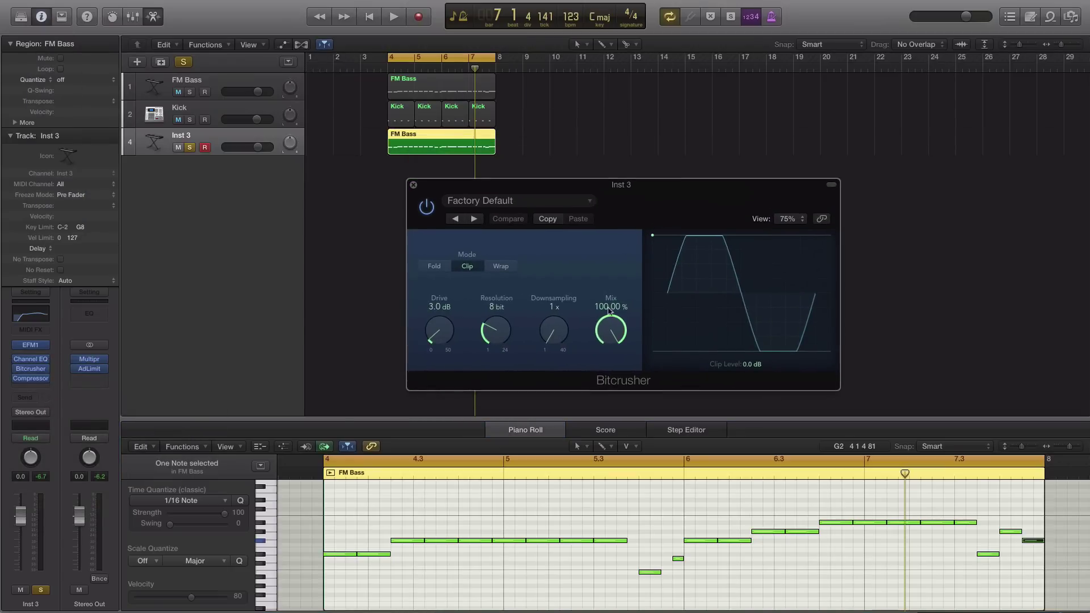
Step: Set the Bitcrusher's drive to 1.5 dB and its resolution to 12 bit, and audition the bass
{"action": "left_click_drag", "start_coordinate": [443, 336], "coordinate": [440, 342]}
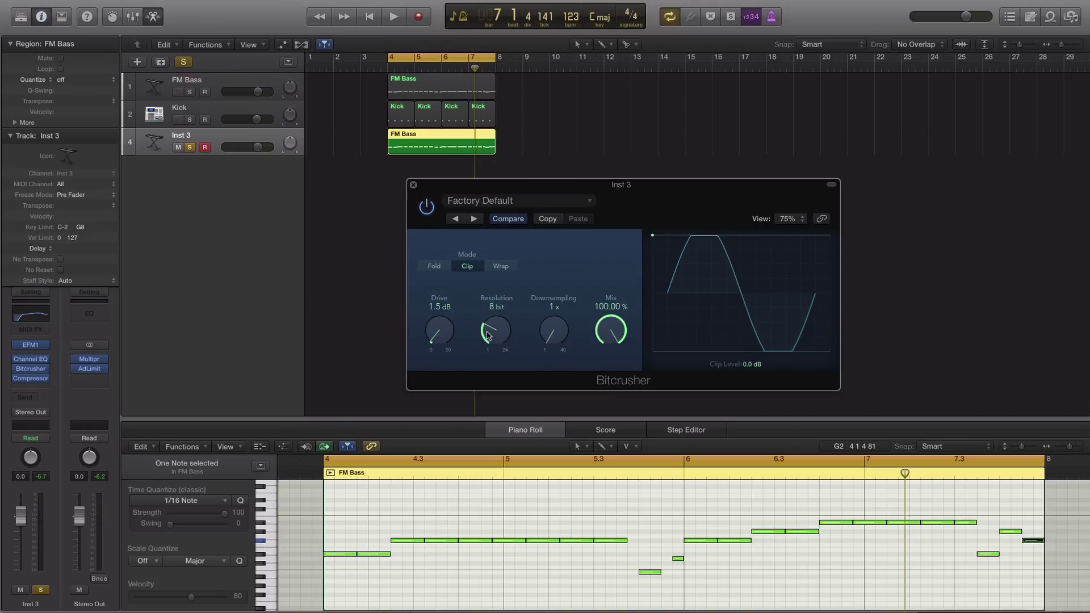
{"action": "left_click_drag", "start_coordinate": [492, 329], "coordinate": [491, 318]}
{"action": "key", "text": "space"}
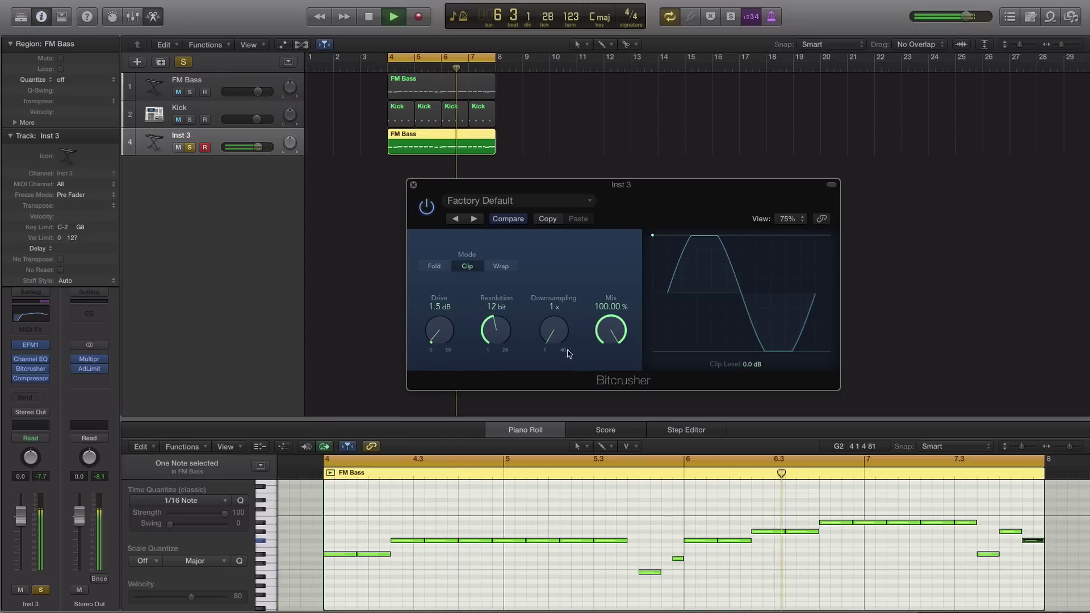
{"action": "key", "text": "space"}
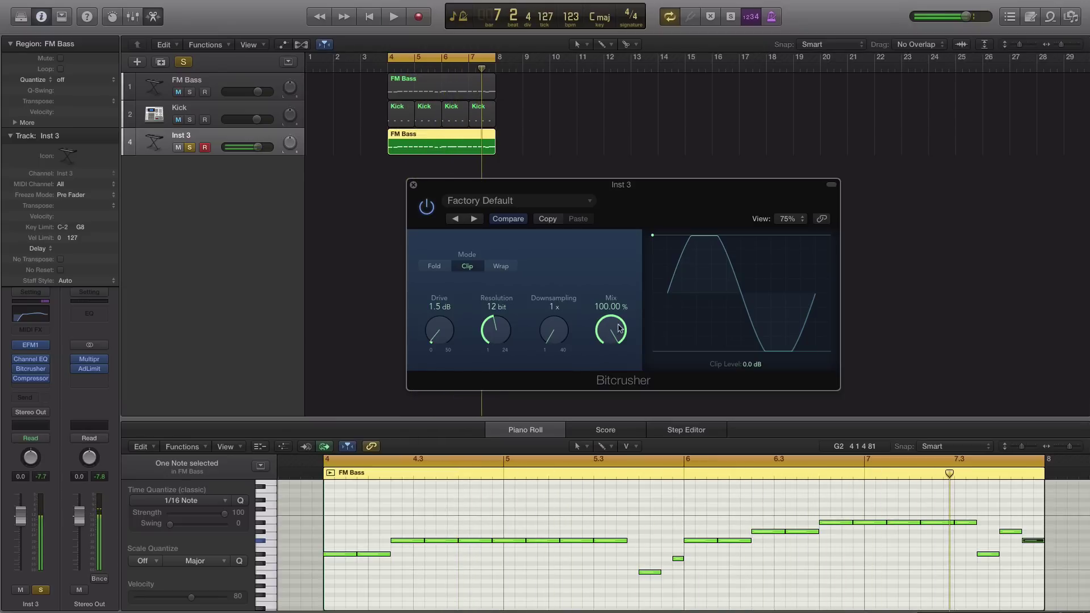
Step: Set the Bitcrusher's mix to about 54.80 % while auditioning the bass, and close its window
{"action": "left_click_drag", "start_coordinate": [611, 333], "coordinate": [609, 383]}
{"action": "key", "text": "space"}
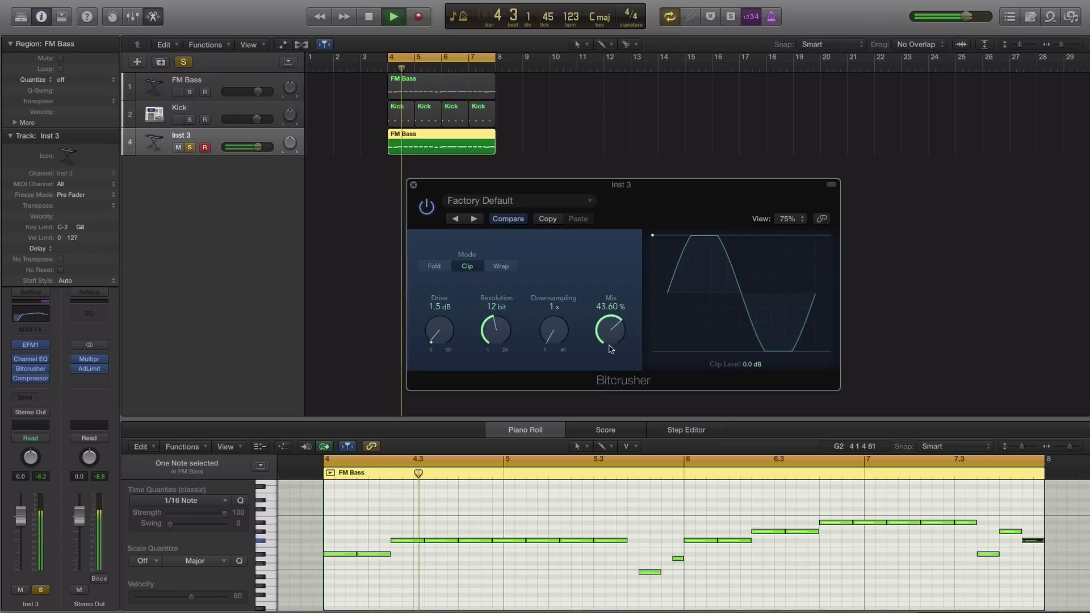
{"action": "left_click_drag", "start_coordinate": [611, 331], "coordinate": [611, 336]}
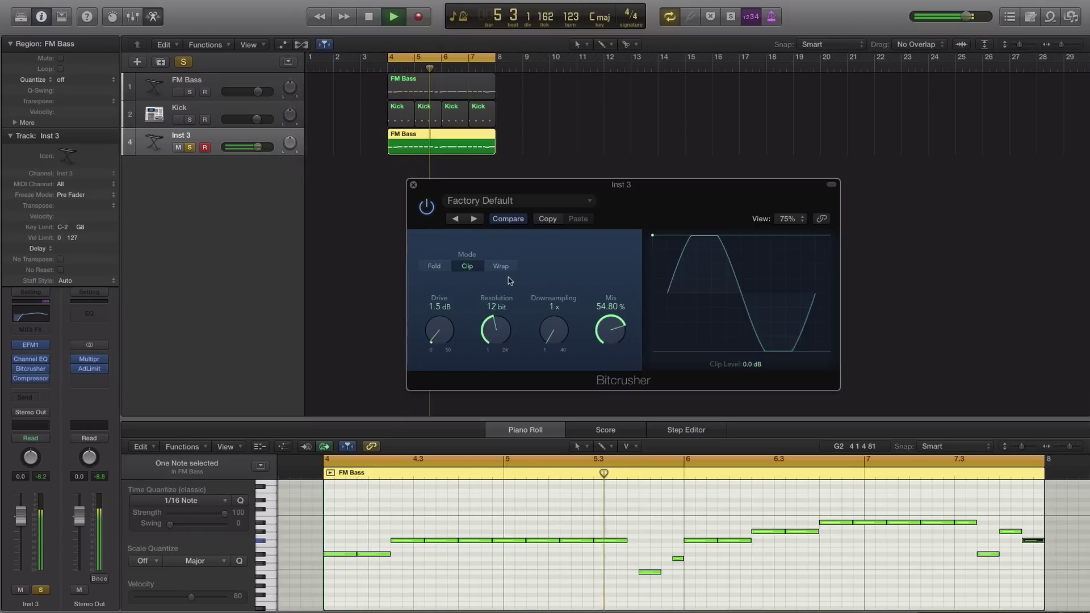
{"action": "left_click", "coordinate": [413, 184]}
{"action": "key", "text": "space"}
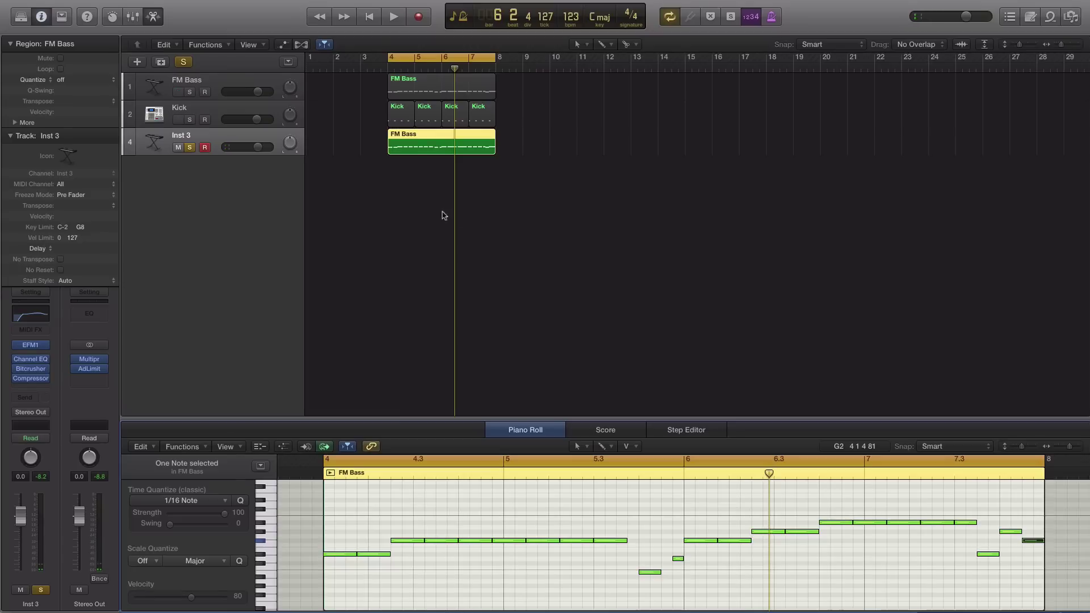
Step: Solo the Kick track together with the Inst 3 track
{"action": "left_click", "coordinate": [191, 120], "text": "alt"}
{"action": "left_click", "coordinate": [190, 147], "text": "alt"}
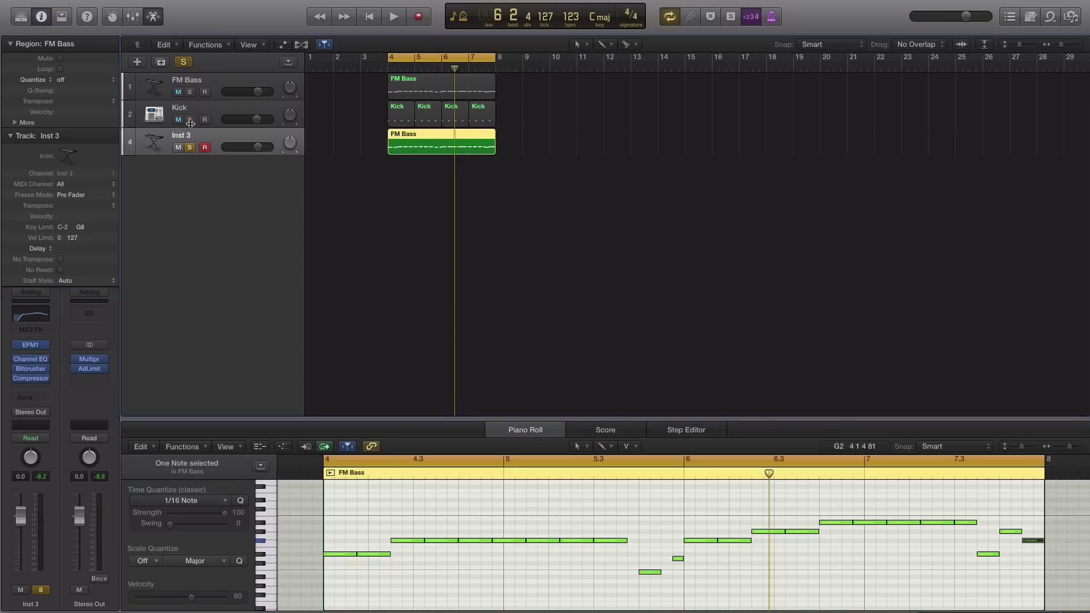
{"action": "left_click", "coordinate": [190, 121], "text": "alt"}
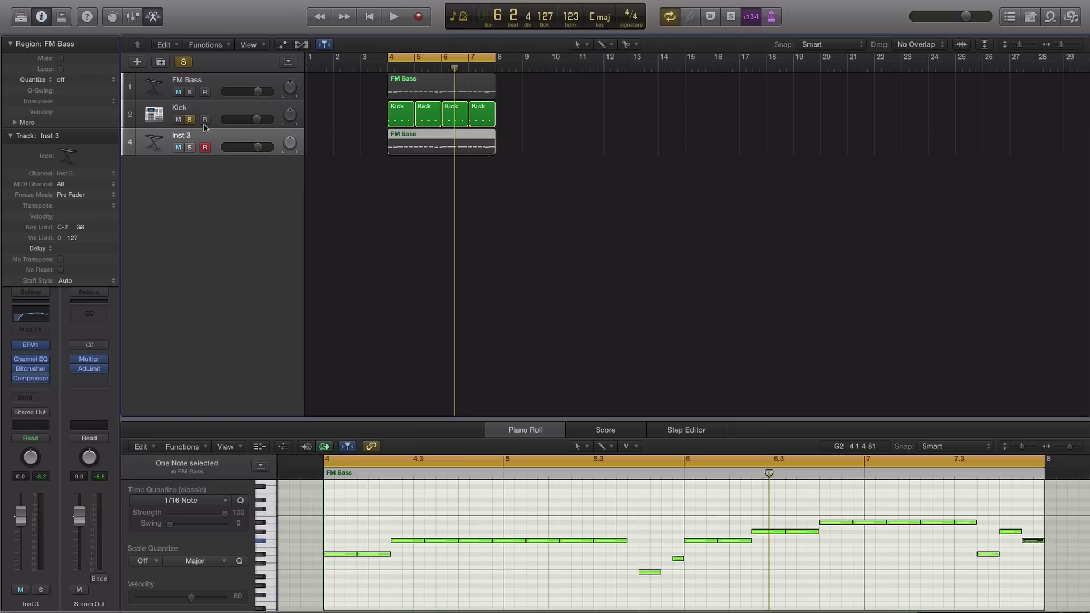
{"action": "left_click", "coordinate": [191, 148]}
Step: Play the kick and bass together and lower the Kick track's volume slightly
{"action": "key", "text": "space"}
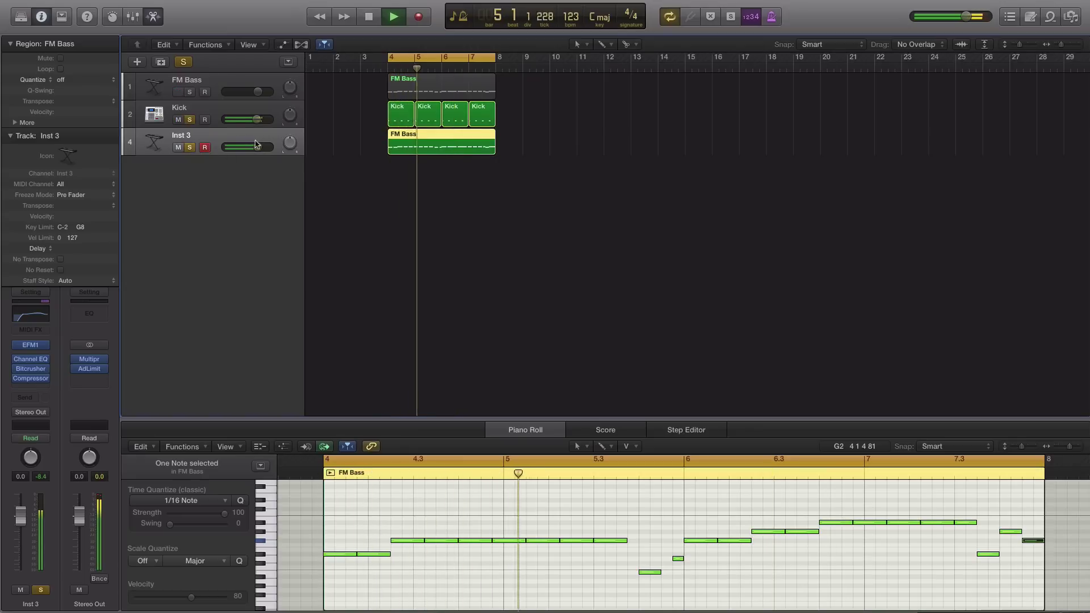
{"action": "left_click_drag", "start_coordinate": [257, 119], "coordinate": [253, 119]}
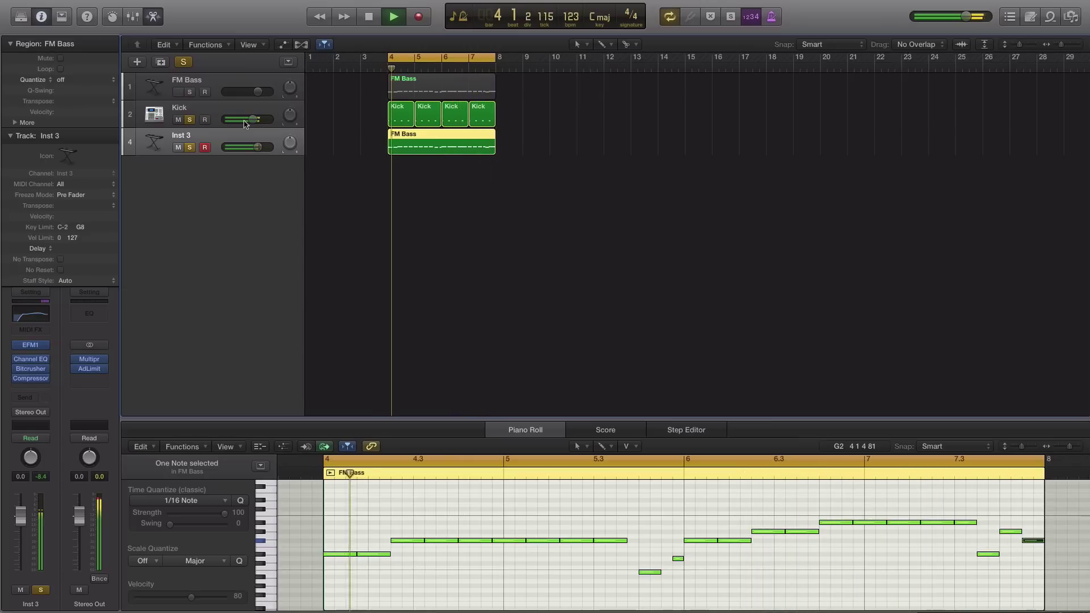
{"action": "key", "text": "space"}
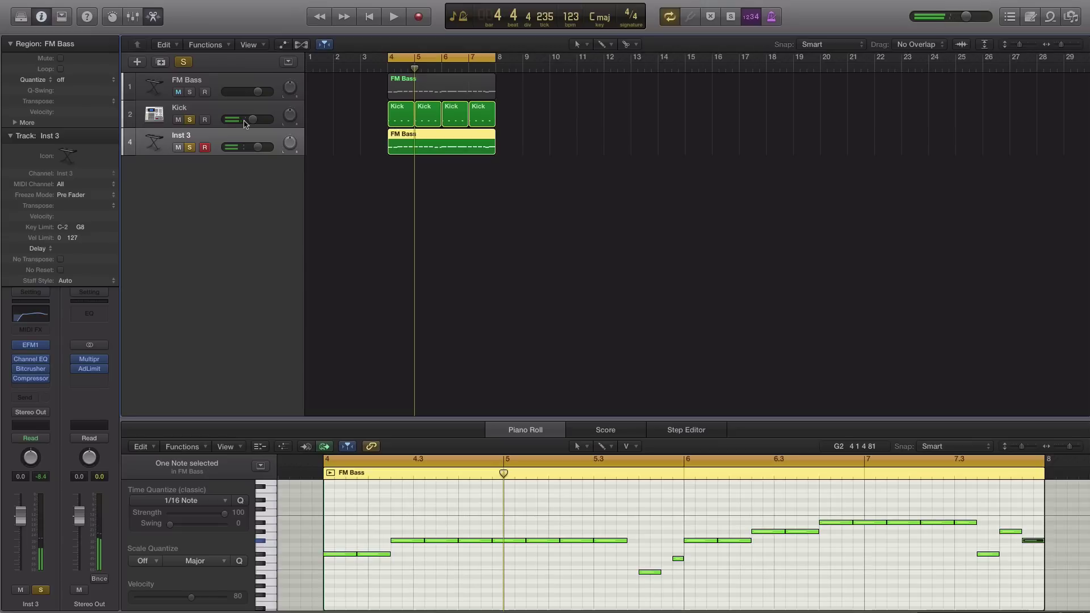
Step: Reopen the EFM1 synth on the Inst 3 track and reposition its window
{"action": "left_click", "coordinate": [34, 350]}
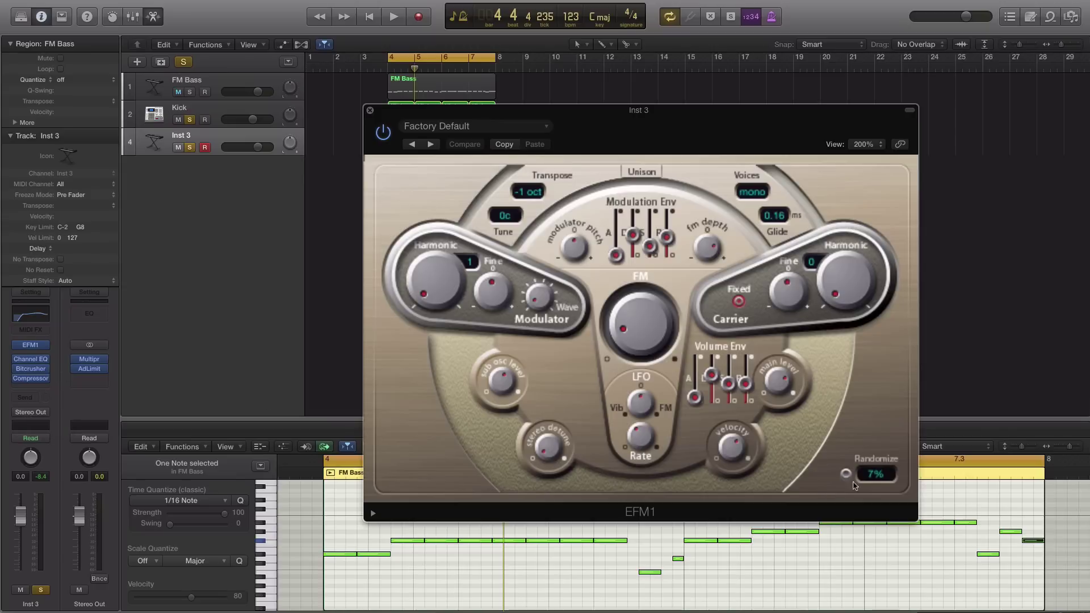
{"action": "left_click_drag", "start_coordinate": [683, 131], "coordinate": [641, 104]}
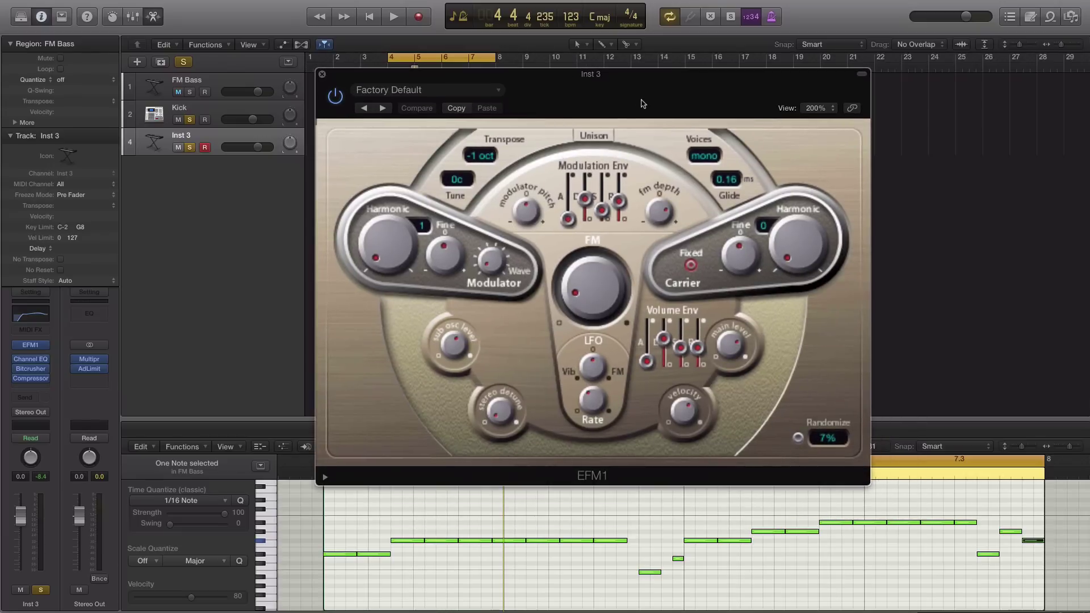